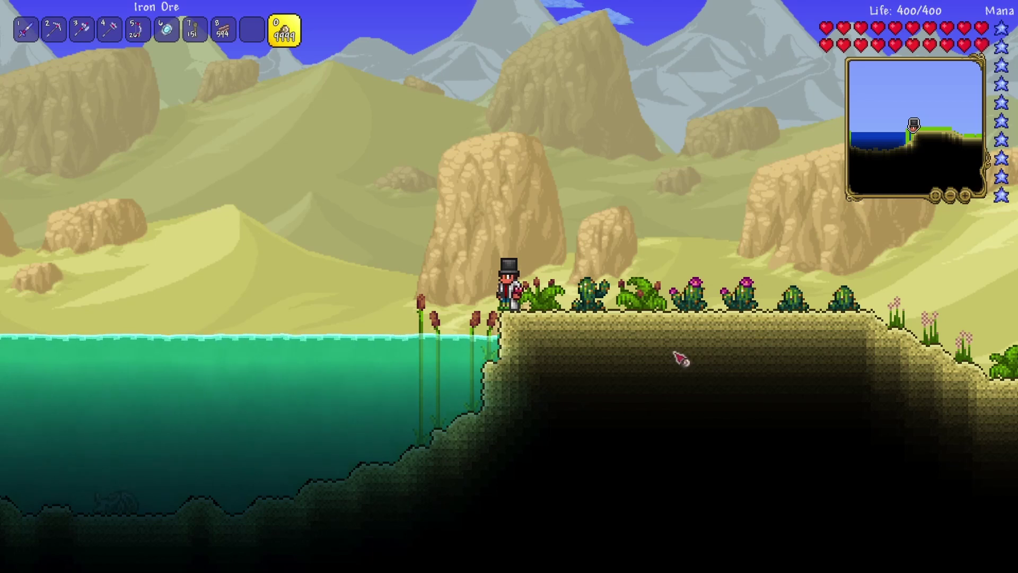
Place a solid block of Iron Ore five tiles wide and five tiles high on the sand beside the lake.
{"action": "key", "text": "a"}
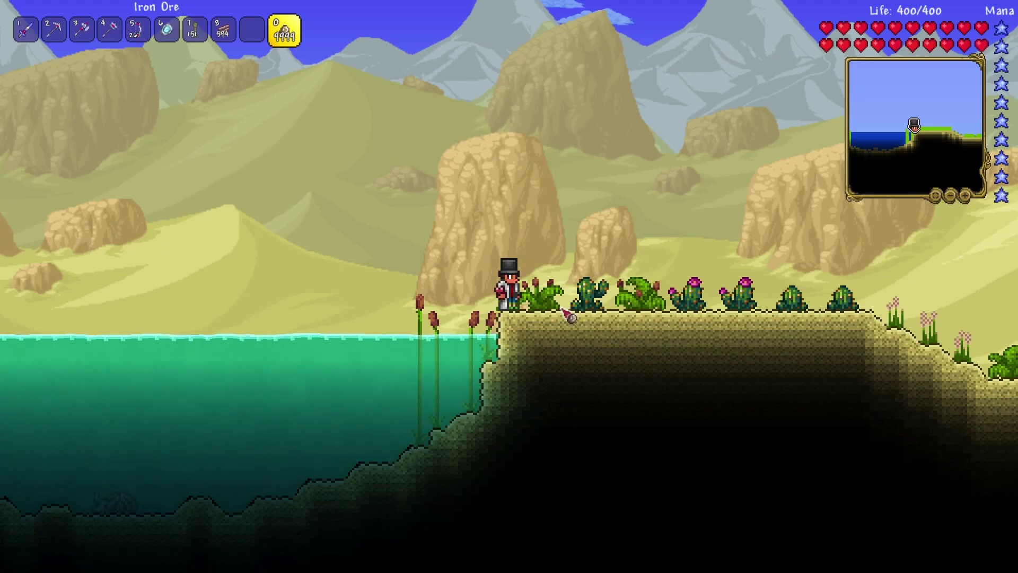
{"action": "left_click", "coordinate": [555, 308]}
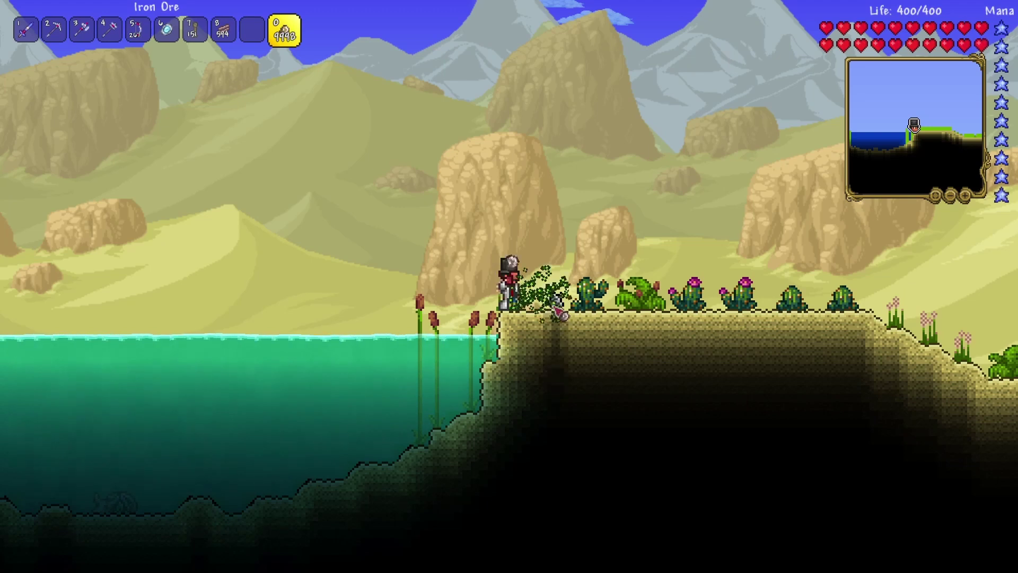
{"action": "mouse_move", "coordinate": [561, 314]}
{"action": "left_mouse_down"}
{"action": "mouse_move", "coordinate": [574, 278]}
{"action": "mouse_move", "coordinate": [578, 300]}
{"action": "mouse_move", "coordinate": [554, 258]}
{"action": "mouse_move", "coordinate": [567, 245]}
{"action": "mouse_move", "coordinate": [590, 255]}
{"action": "mouse_move", "coordinate": [594, 299]}
{"action": "mouse_move", "coordinate": [608, 300]}
{"action": "mouse_move", "coordinate": [601, 228]}
{"action": "mouse_move", "coordinate": [560, 247]}
{"action": "left_mouse_up"}
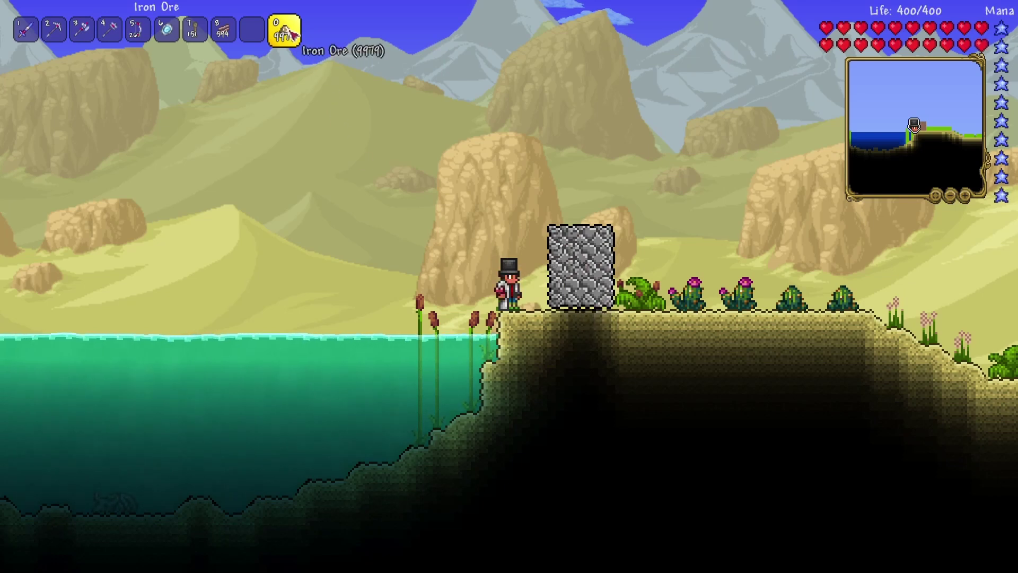
{"action": "left_click_drag", "start_coordinate": [541, 300], "coordinate": [547, 241]}
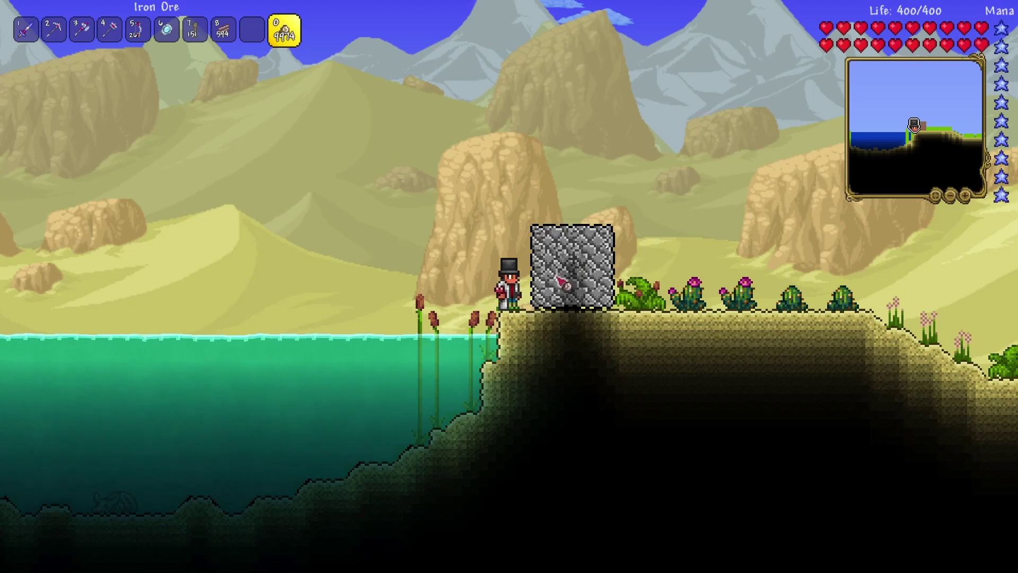
Climb the character onto the Iron Ore block and equip the item in hotbar slot 2.
{"action": "key", "text": "d"}
{"action": "key", "text": "space"}
{"action": "key", "text": "d"}
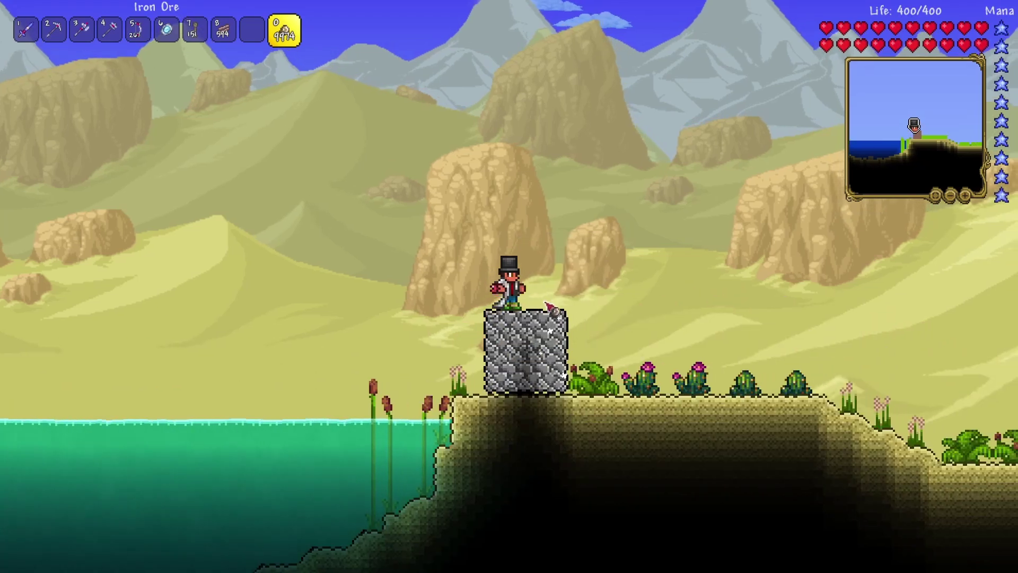
{"action": "key", "text": "d"}
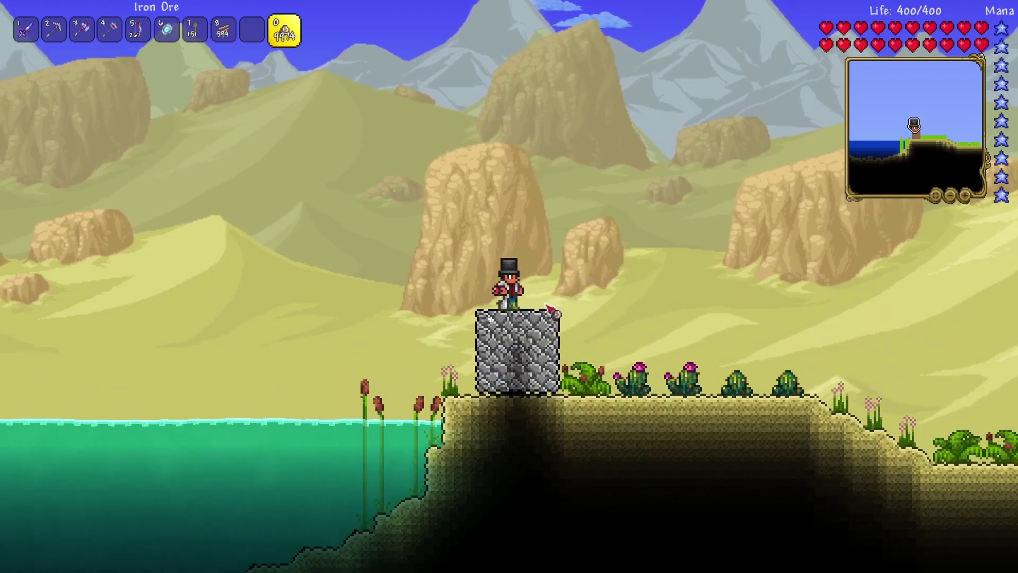
{"action": "key", "text": "9"}
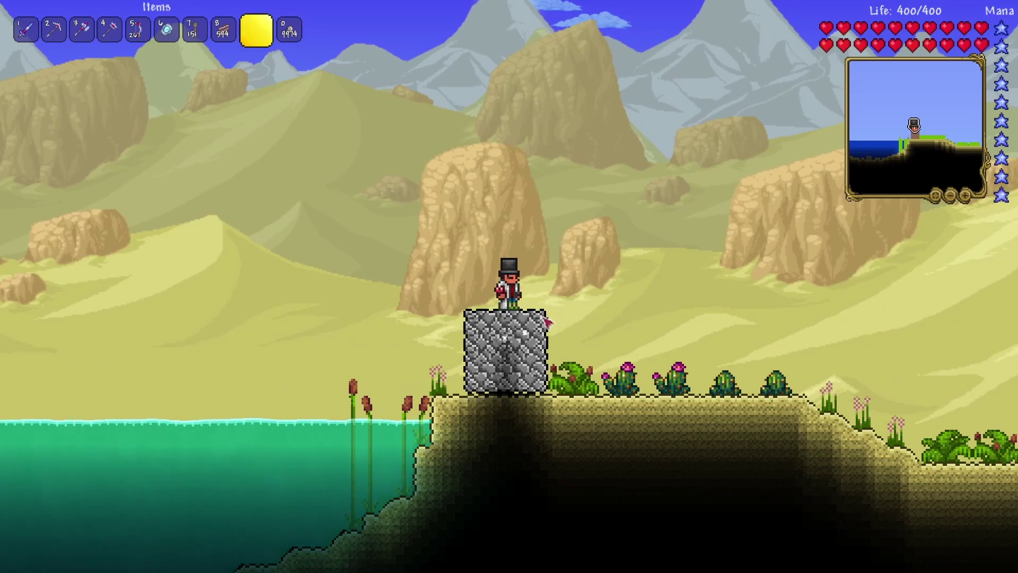
{"action": "key", "text": "2"}
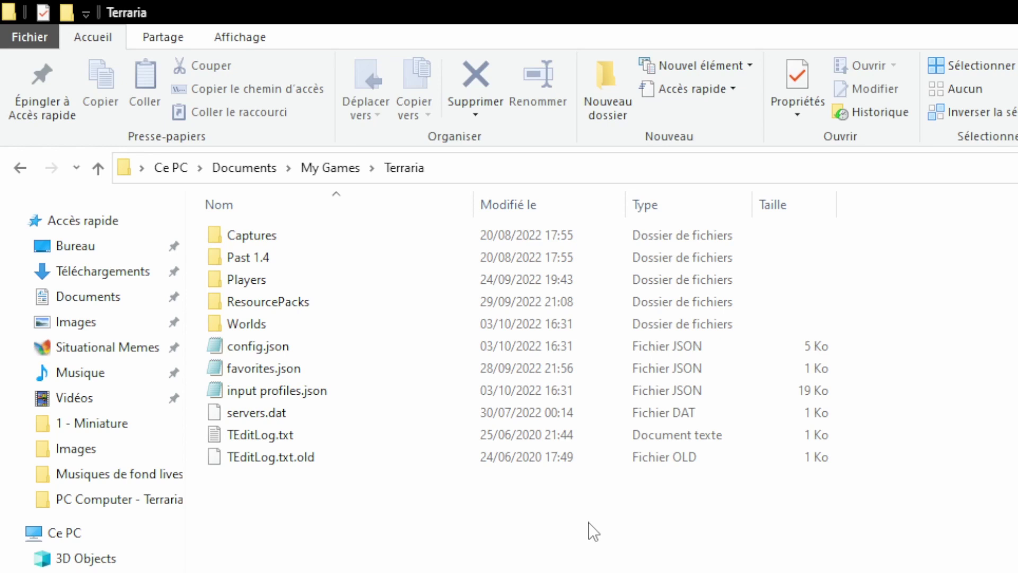
Open the ResourcePacks folder on disk through the resource pack list of Terraria's Workshop Hub.
{"action": "double_click", "coordinate": [339, 308]}
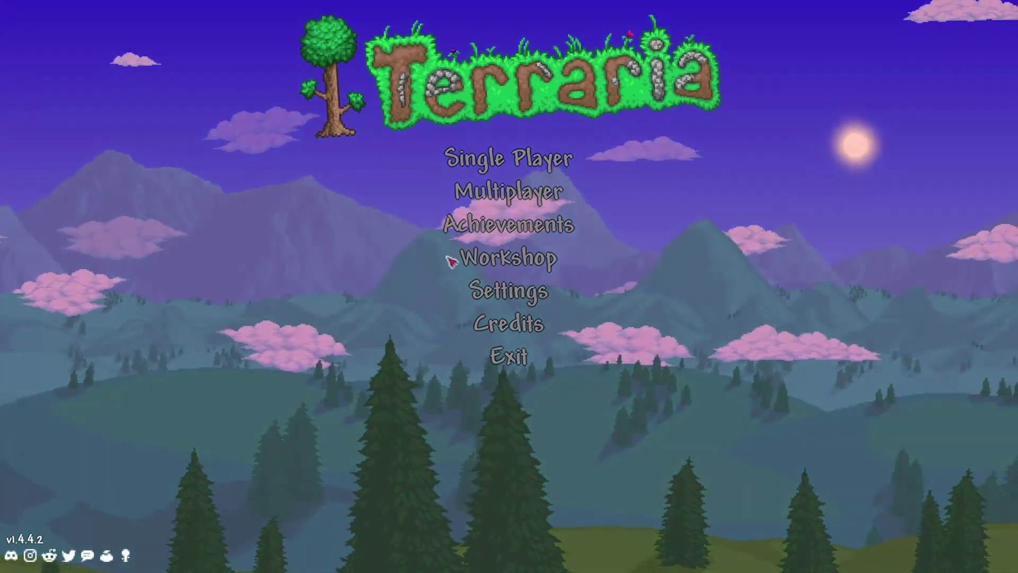
{"action": "left_click", "coordinate": [462, 258]}
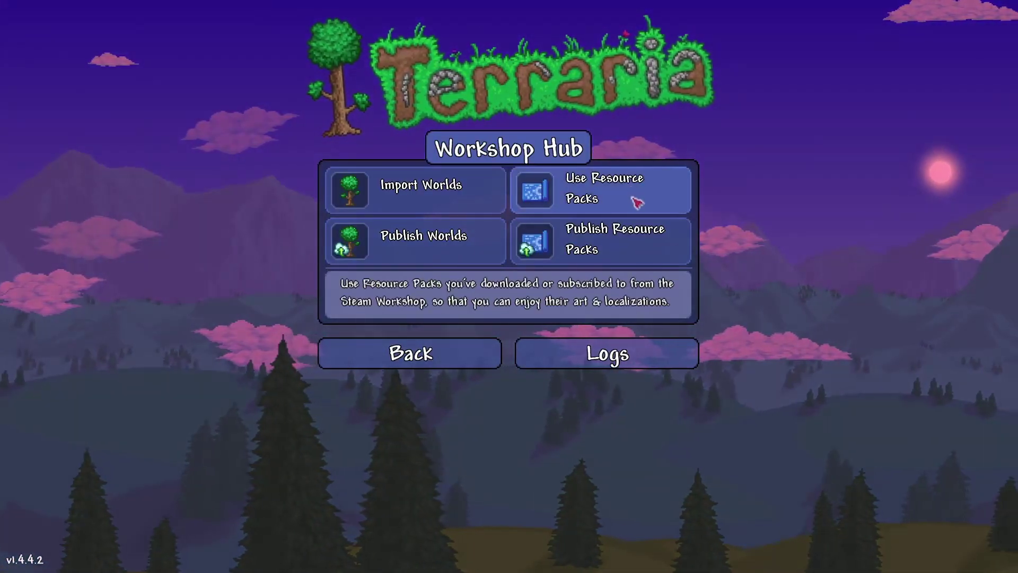
{"action": "left_click", "coordinate": [641, 200]}
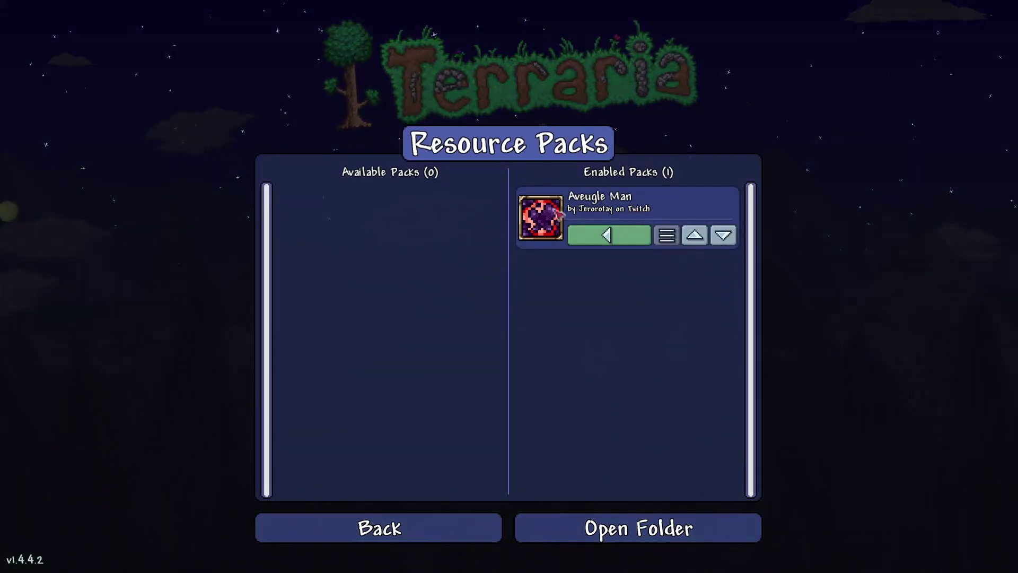
{"action": "left_click", "coordinate": [612, 527]}
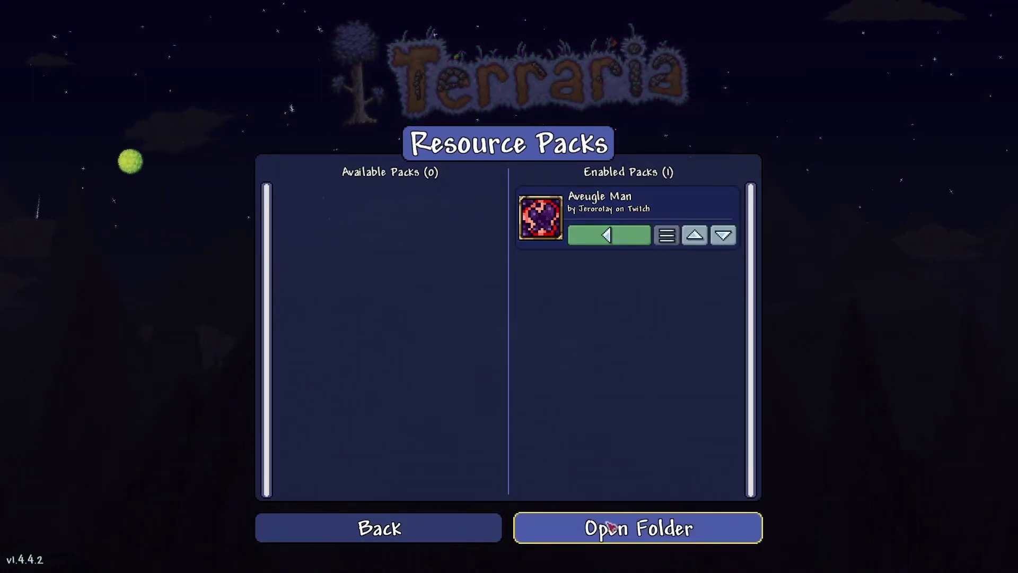
Create a new folder named "Mon texture pack de FOU" inside the ResourcePacks folder.
{"action": "right_click", "coordinate": [298, 326]}
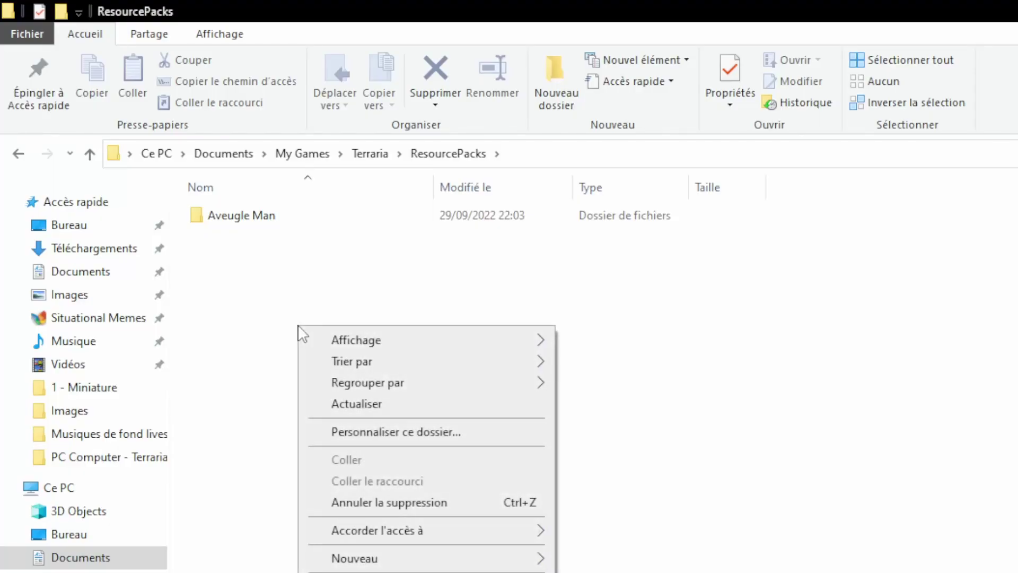
{"action": "mouse_move", "coordinate": [508, 569]}
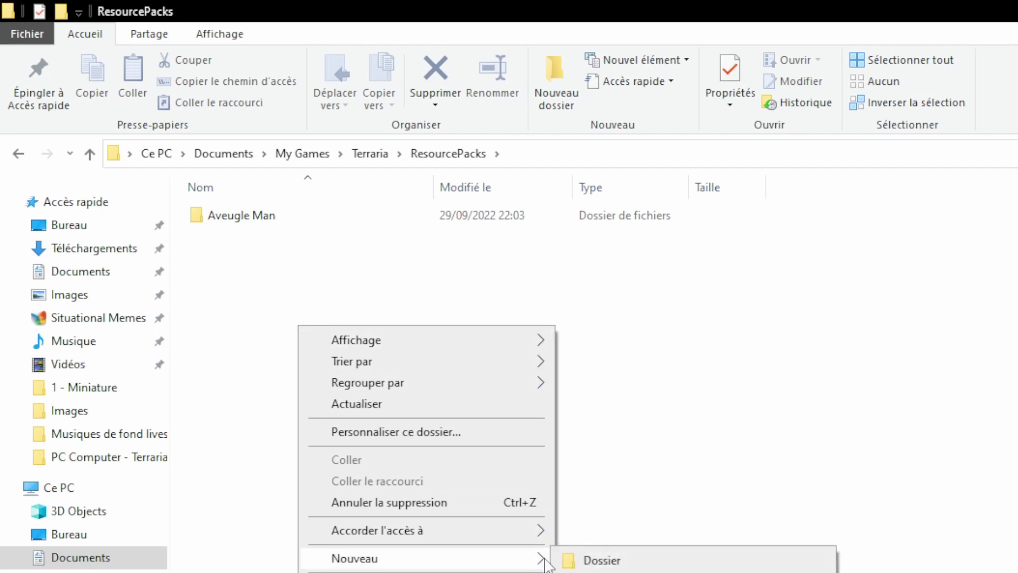
{"action": "left_click", "coordinate": [594, 561]}
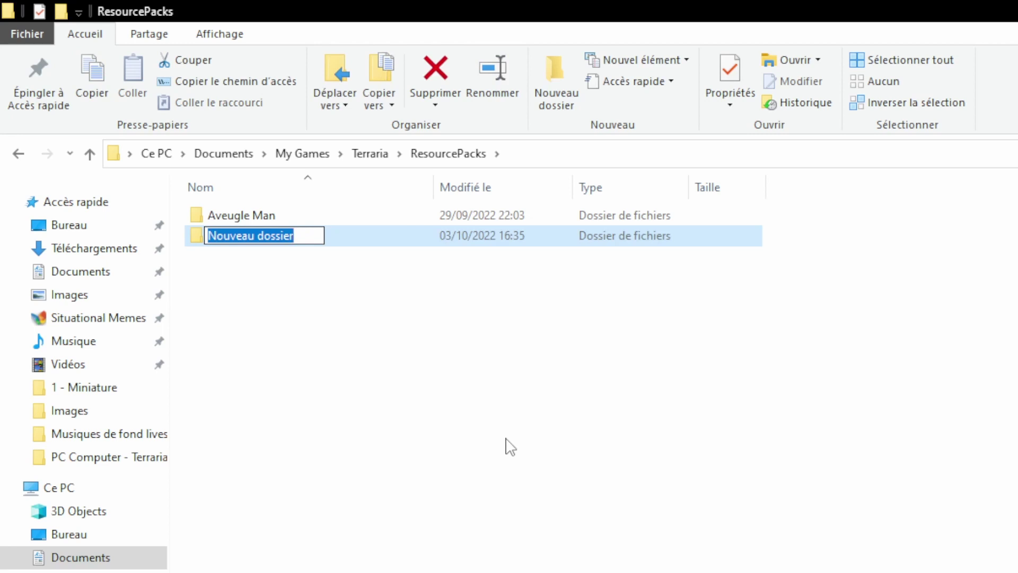
{"action": "type", "text": "Mon texture pack de FOU"}
{"action": "key", "text": "Return"}
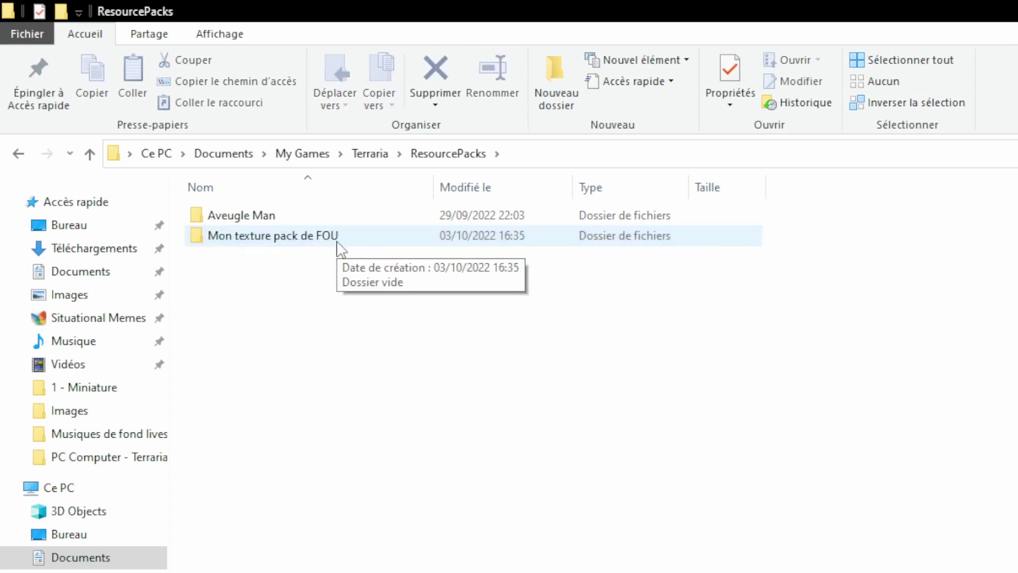
Create a text document named pack.txt inside the "Mon texture pack de FOU" folder.
{"action": "double_click", "coordinate": [338, 243]}
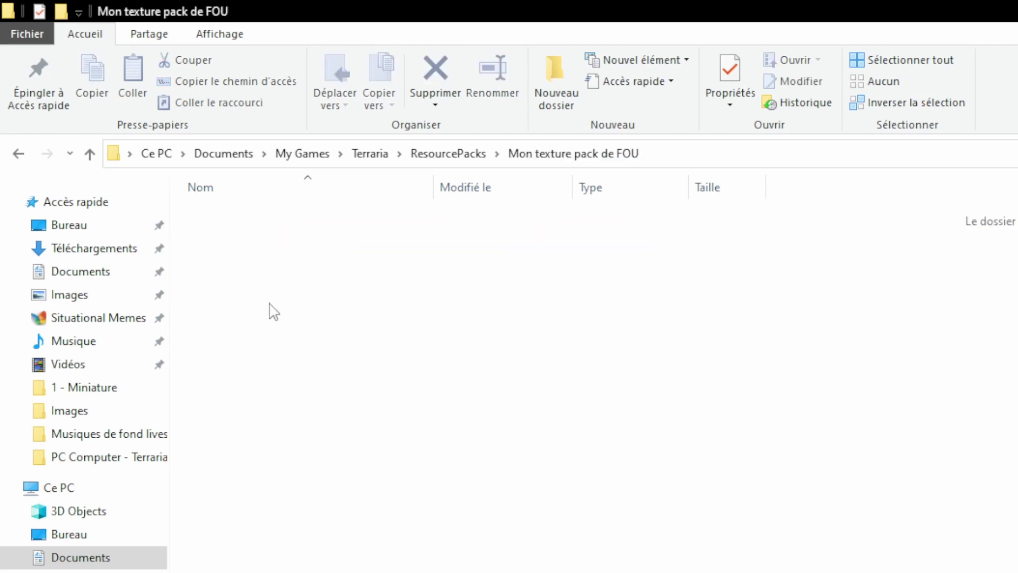
{"action": "right_click", "coordinate": [267, 240]}
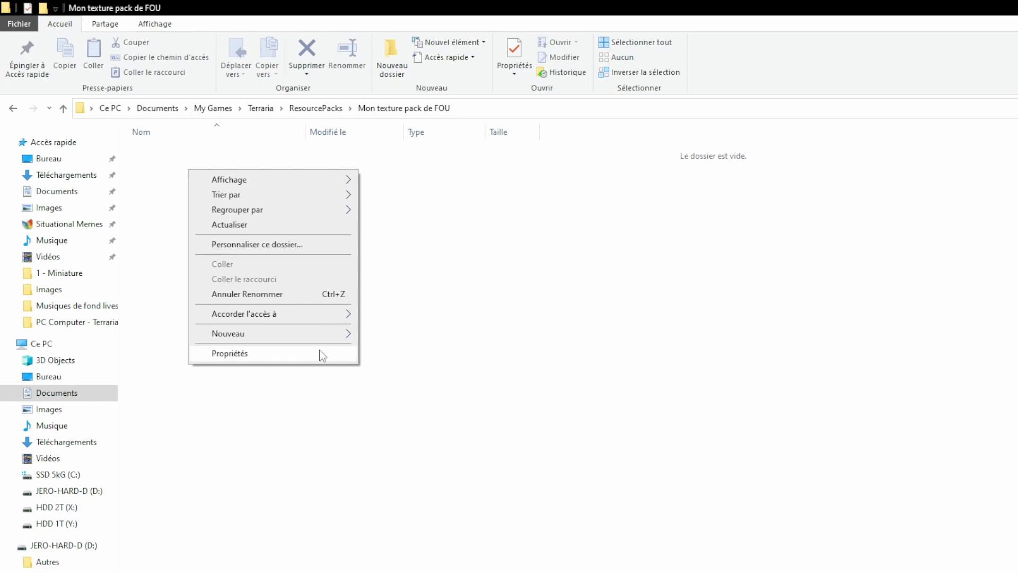
{"action": "mouse_move", "coordinate": [325, 335]}
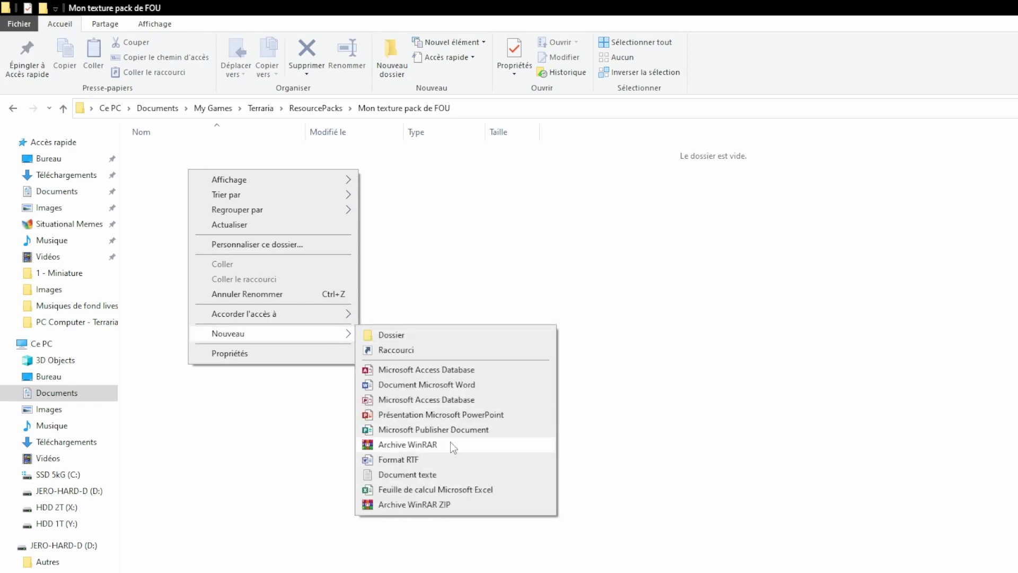
{"action": "left_click", "coordinate": [408, 474]}
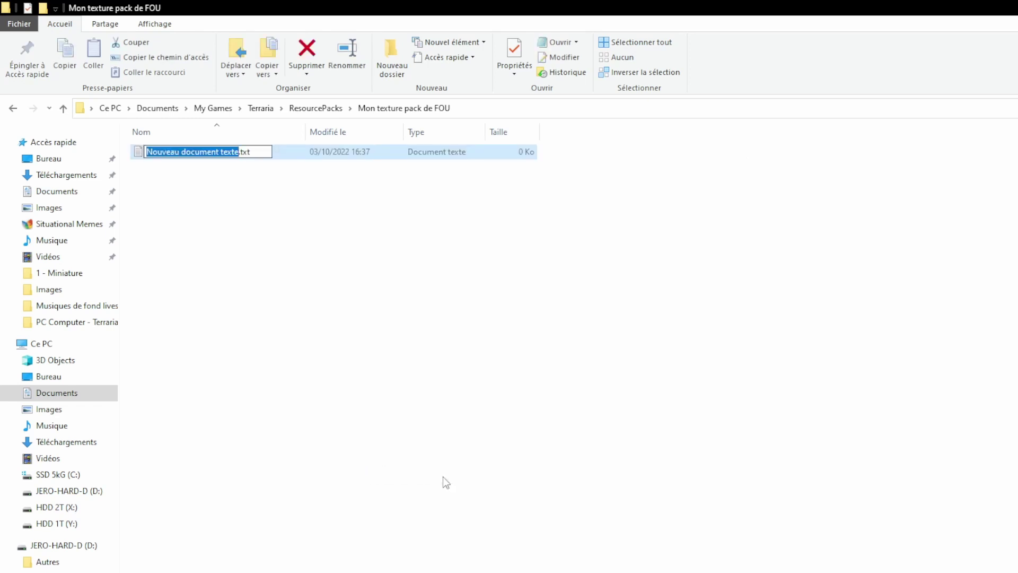
{"action": "type", "text": "pack"}
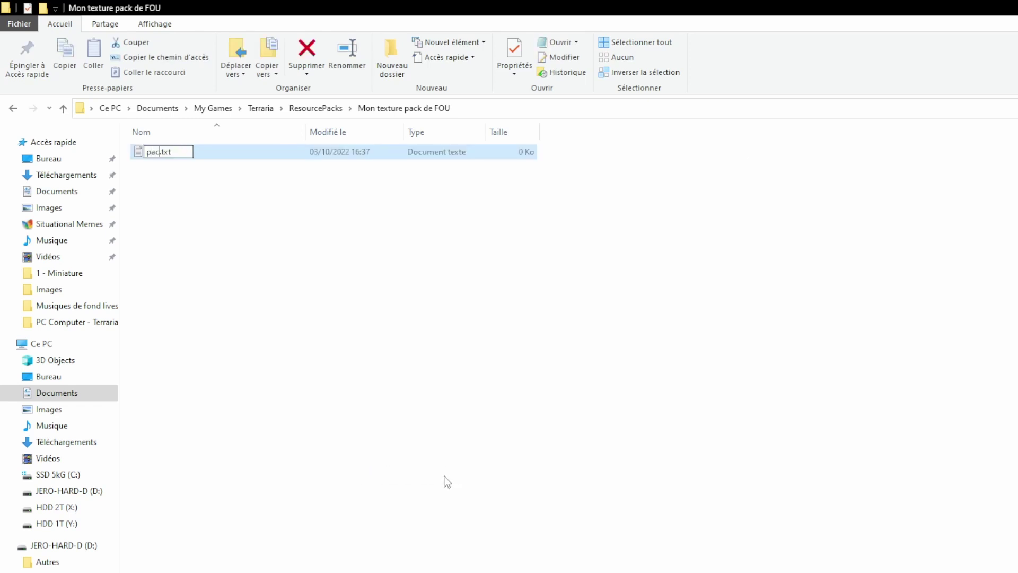
{"action": "left_click", "coordinate": [198, 177]}
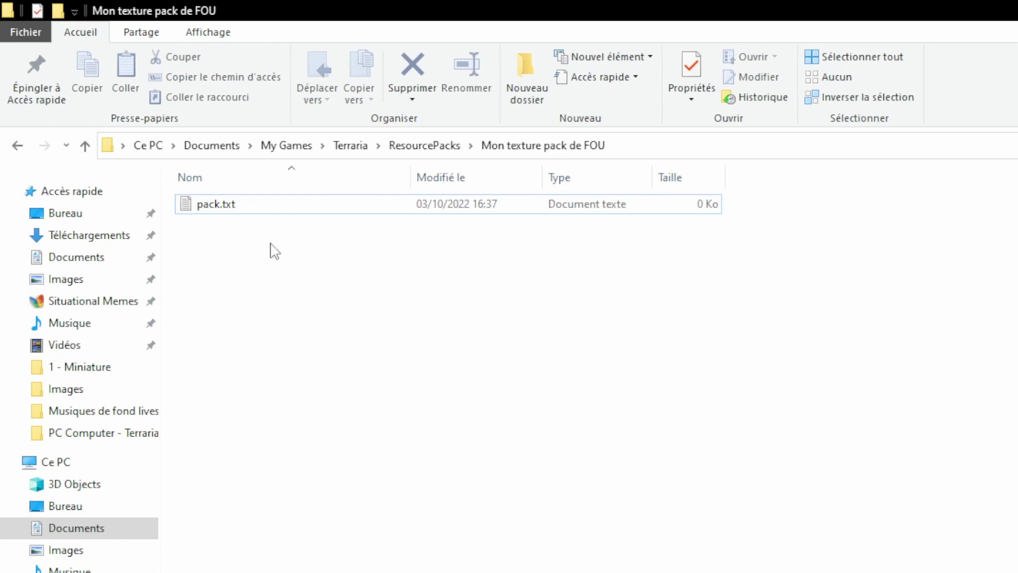
Check that file name extensions are displayed and rename pack.txt as pack.json, accepting the extension change.
{"action": "left_click", "coordinate": [208, 35]}
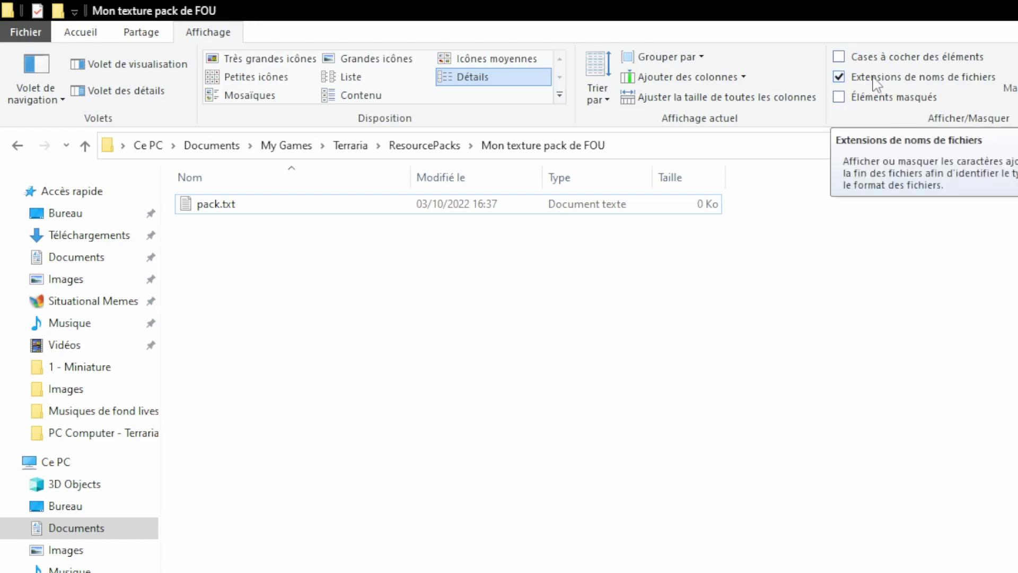
{"action": "right_click", "coordinate": [239, 210]}
{"action": "left_click", "coordinate": [296, 564]}
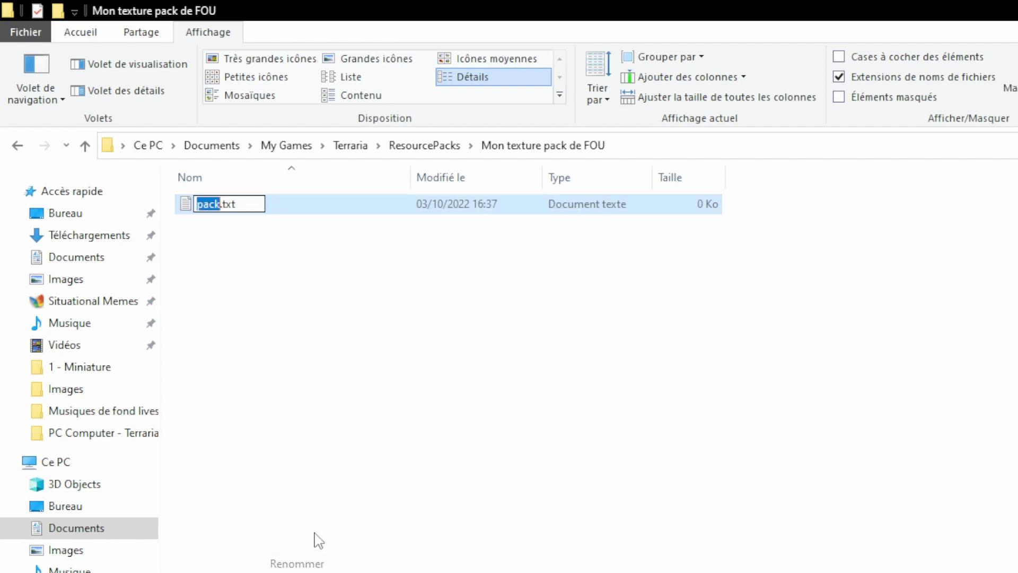
{"action": "left_click", "coordinate": [250, 203]}
{"action": "key", "text": "BackSpace"}
{"action": "key", "text": "BackSpace"}
{"action": "key", "text": "BackSpace"}
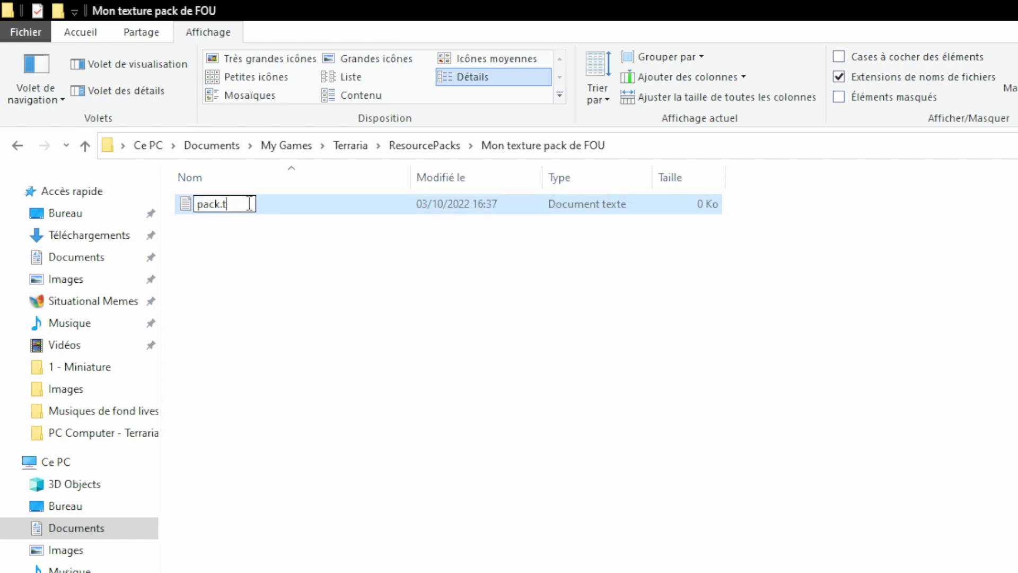
{"action": "type", "text": "json"}
{"action": "key", "text": "Return"}
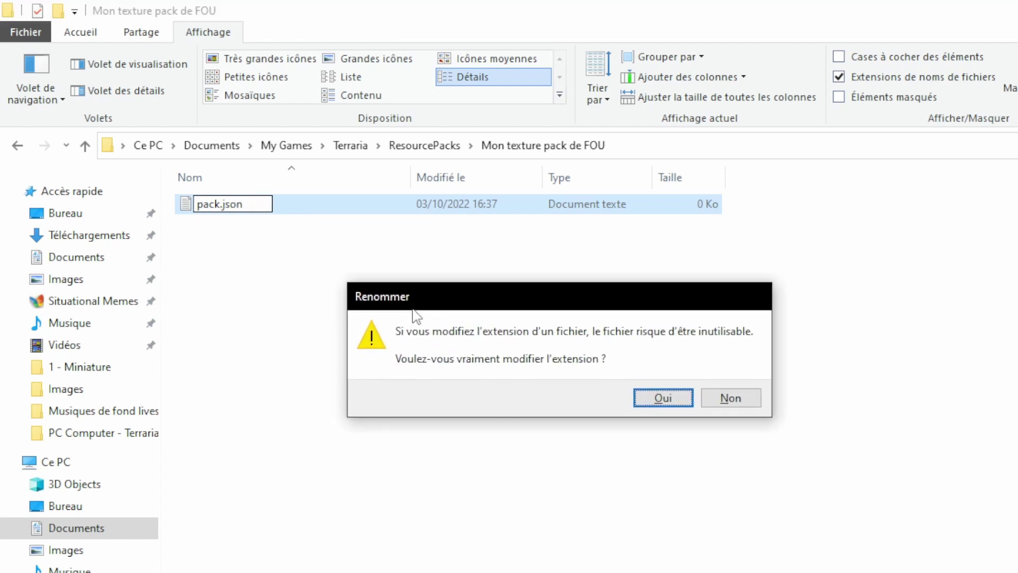
{"action": "left_click", "coordinate": [656, 398]}
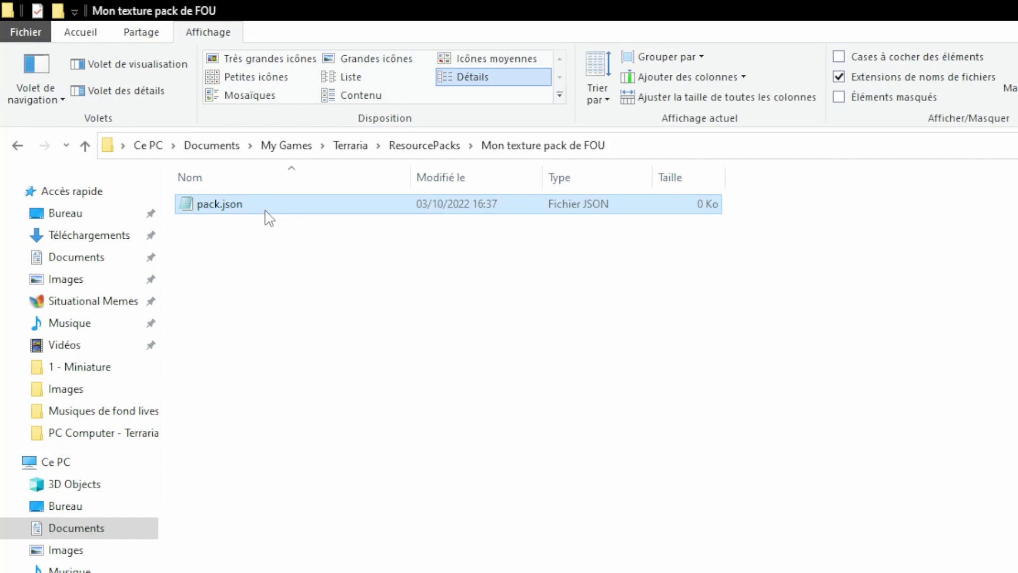
Open pack.json in Bloc-notes and enter an opening brace and an indented "Name" entry with the value "Mon texture pack de FOU".
{"action": "right_click", "coordinate": [269, 217]}
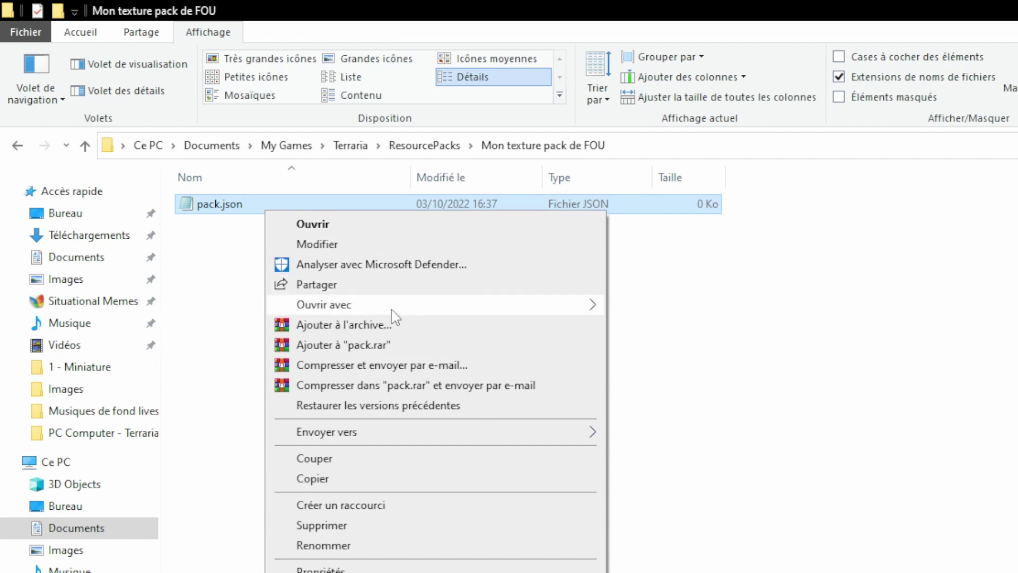
{"action": "mouse_move", "coordinate": [394, 314]}
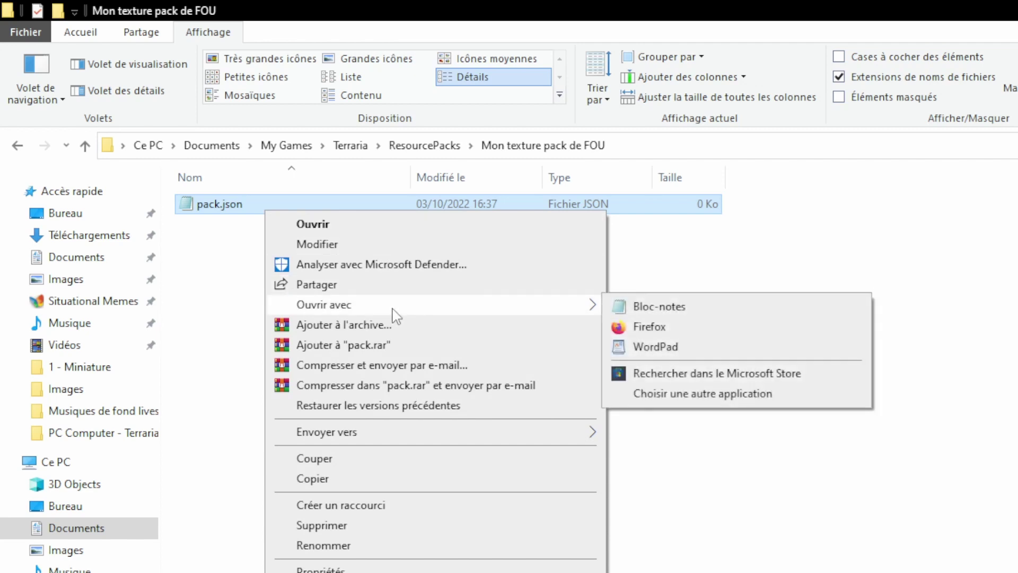
{"action": "left_click", "coordinate": [659, 307]}
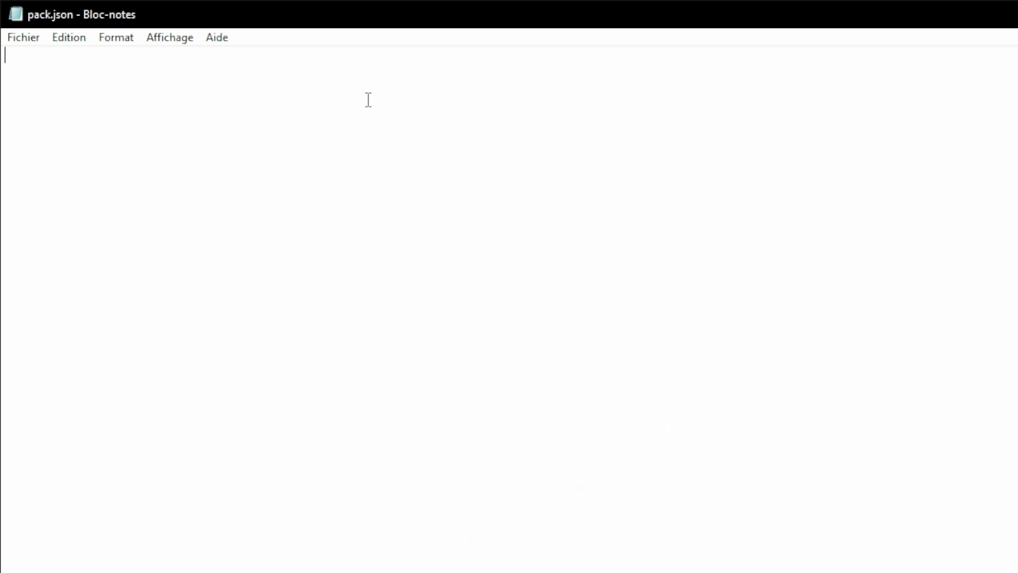
{"action": "type", "text": "{ \t"}
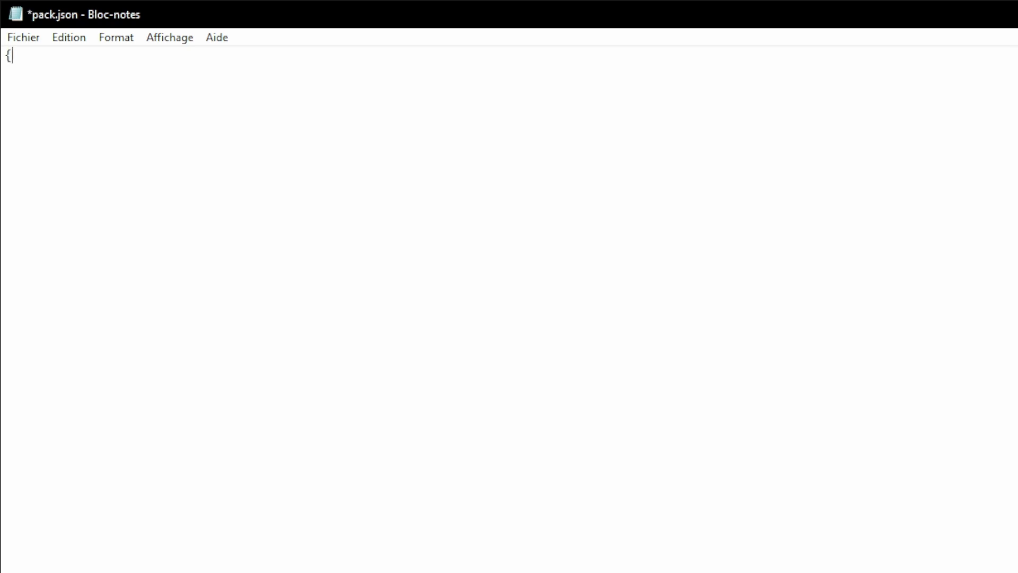
{"action": "type", "text": "\"Name\": \"Mon texture pack de FOU\""}
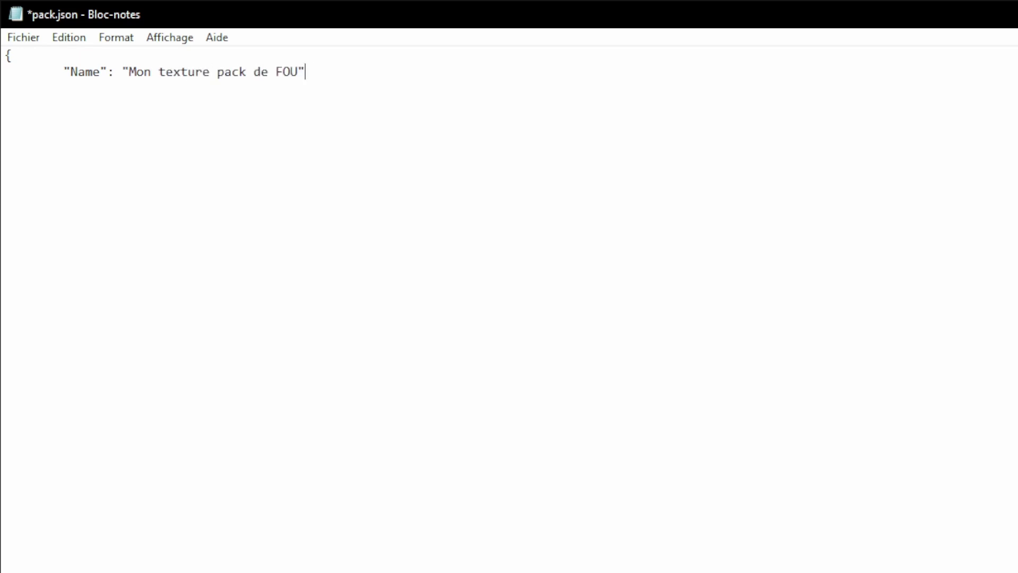
{"action": "type", "text": ","}
Add an "Author" entry with the author's Twitch handle and a "Description" entry reading "C'est fun abonnez vous", each ending with a comma.
{"action": "key", "text": "Return"}
{"action": "key", "text": "Tab"}
{"action": "type", "text": "\"Author\": \"Jerorotay on Twitch\","}
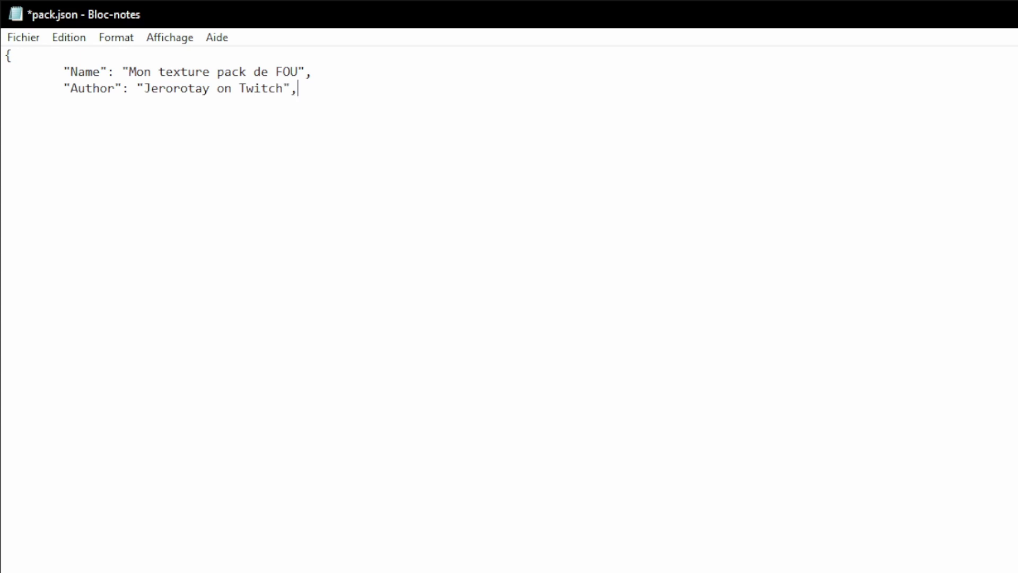
{"action": "type", "text": " \t\"Description\""}
{"action": "type", "text": ":"}
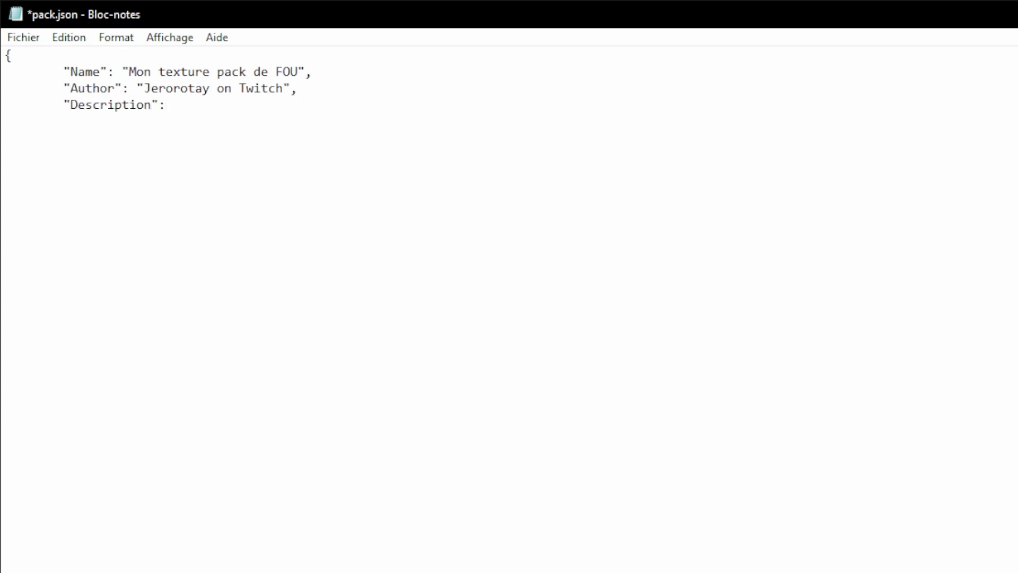
{"action": "type", "text": " \"C'est fun abonnez vous\","}
{"action": "key", "text": "Return"}
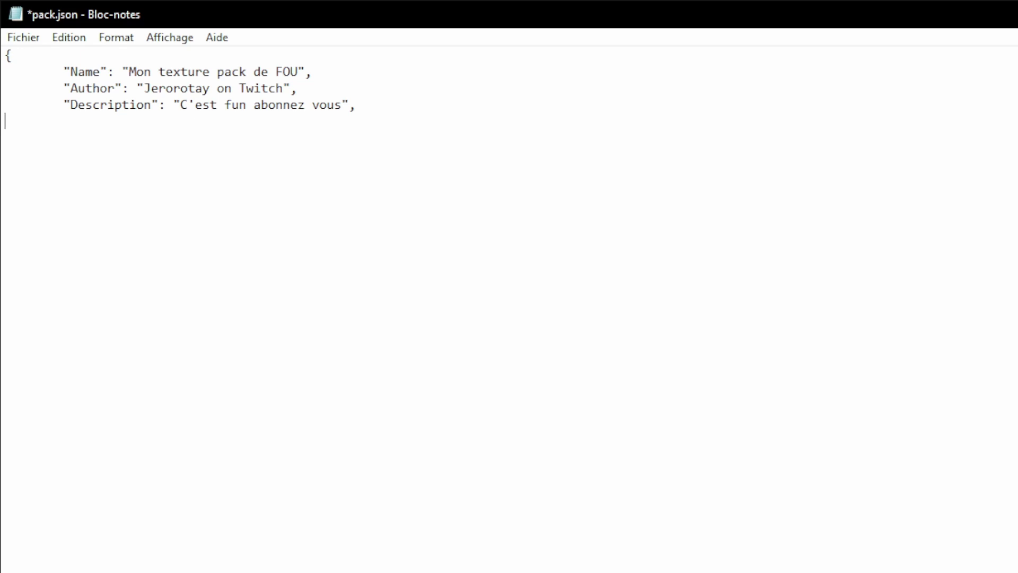
Add a "Version" entry with "major" 1 and "minor" 0 to pack.json and finish the file with a closing brace.
{"action": "key", "text": "Tab"}
{"action": "type", "text": "\"Version\": { \"major\""}
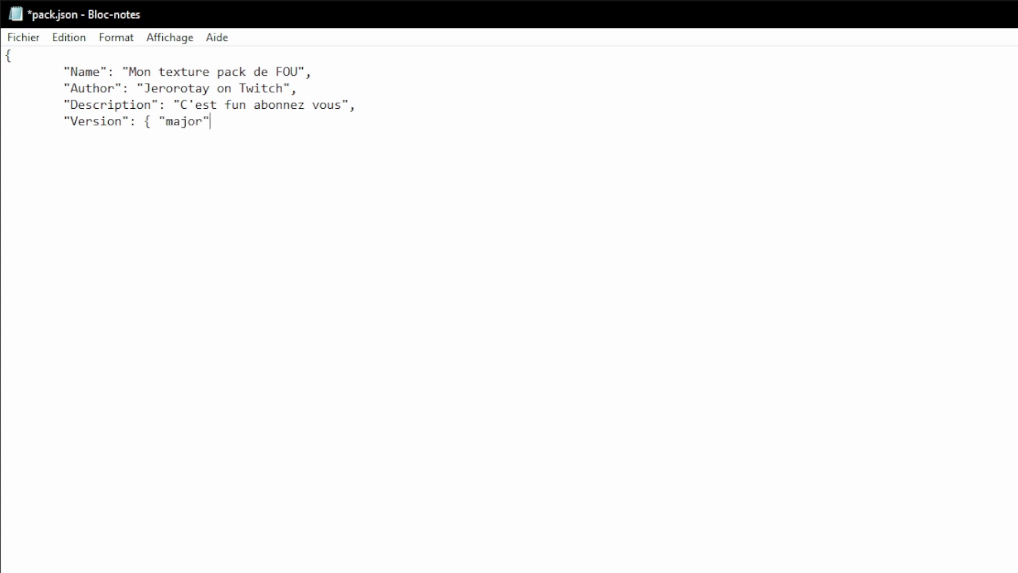
{"action": "type", "text": ":1, \"minor"}
{"action": "type", "text": "\":0}"}
{"action": "key", "text": "Return"}
{"action": "type", "text": "}"}
Reformat the "Version" block so "major":1 and "minor":0 sit on separate indented lines, and save pack.json.
{"action": "left_click_drag", "start_coordinate": [313, 122], "coordinate": [150, 131]}
{"action": "type", "text": "{ \t\t\"major\":1, \t\t\"minor\":0 \t}"}
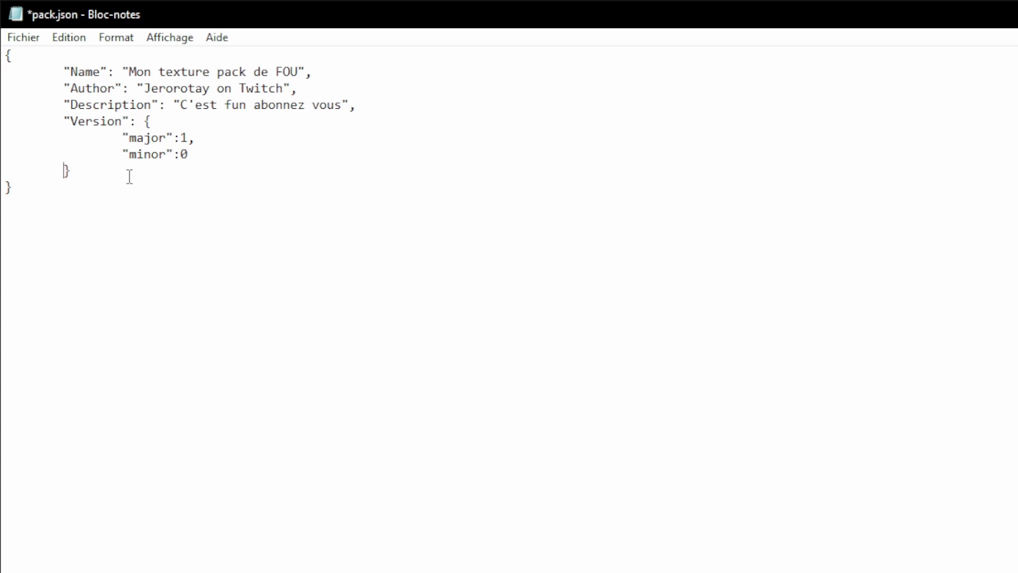
{"action": "left_click_drag", "start_coordinate": [154, 121], "coordinate": [157, 175]}
{"action": "left_click", "coordinate": [64, 63]}
{"action": "left_click_drag", "start_coordinate": [64, 63], "coordinate": [125, 168]}
{"action": "left_click", "coordinate": [125, 168]}
{"action": "left_click", "coordinate": [24, 37]}
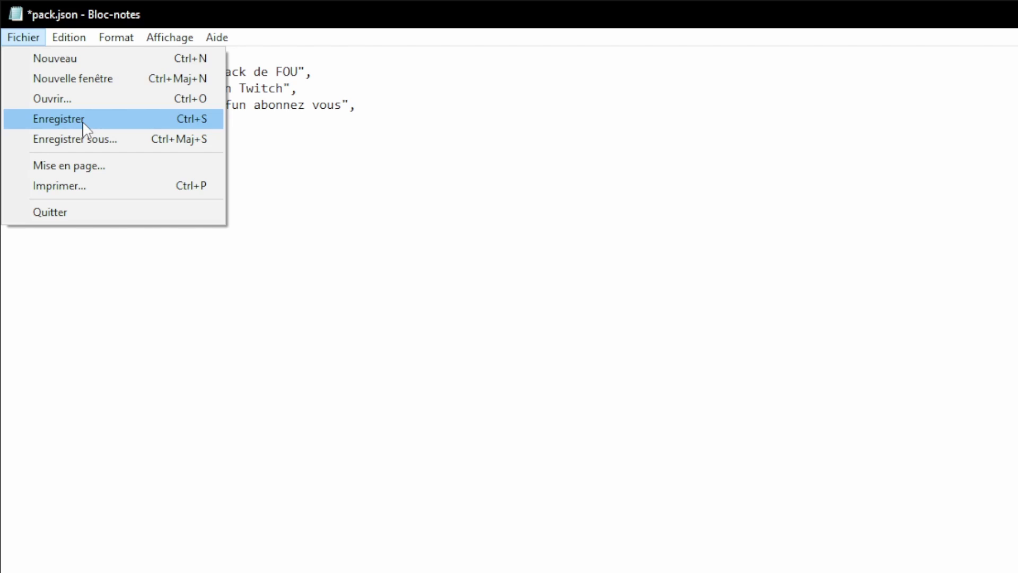
{"action": "left_click", "coordinate": [83, 120]}
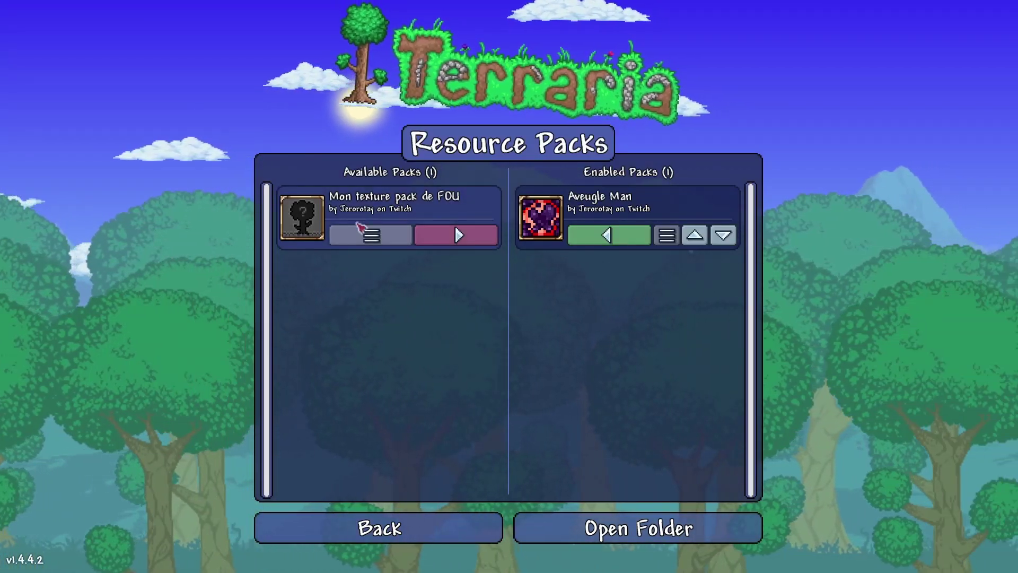
Switch to Terraria's Resource Packs screen and check the name, author, version and description of "Mon texture pack de FOU".
{"action": "left_click", "coordinate": [370, 234]}
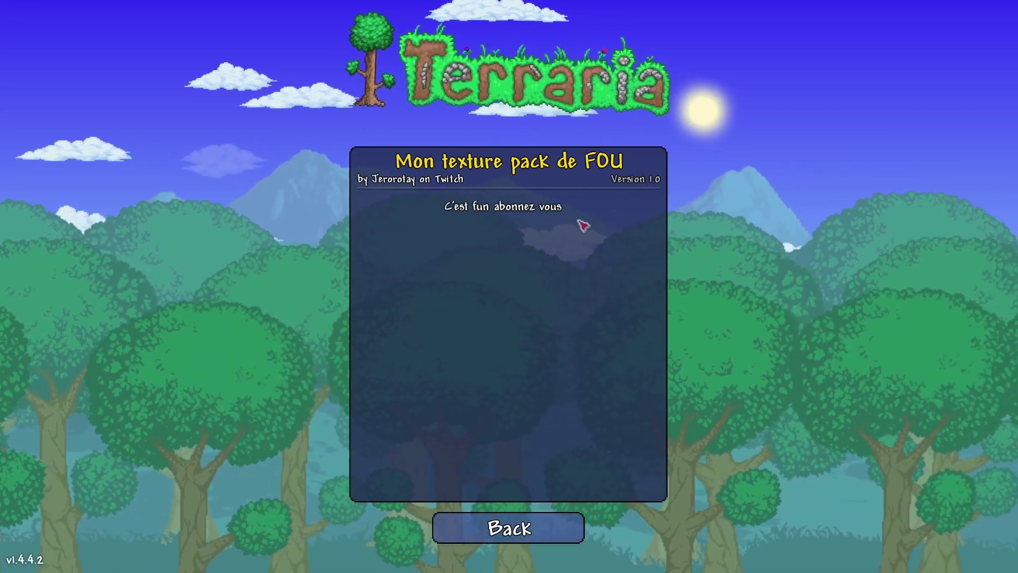
{"action": "left_click", "coordinate": [575, 535]}
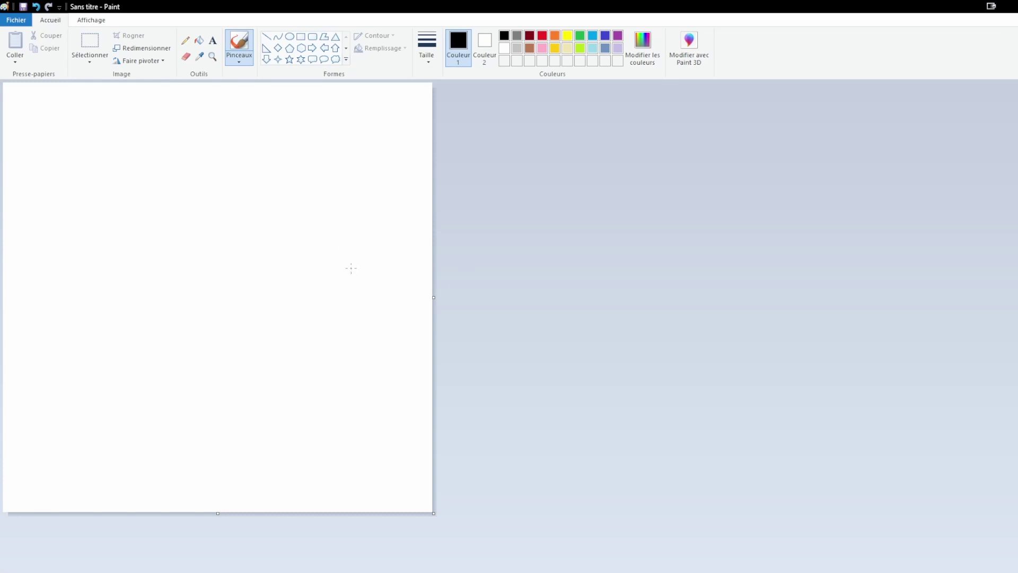
Paste the copied Mona Lisa image into Paint and save it as icon.png in the "Mon texture pack de FOU" folder.
{"action": "key", "text": "ctrl+v"}
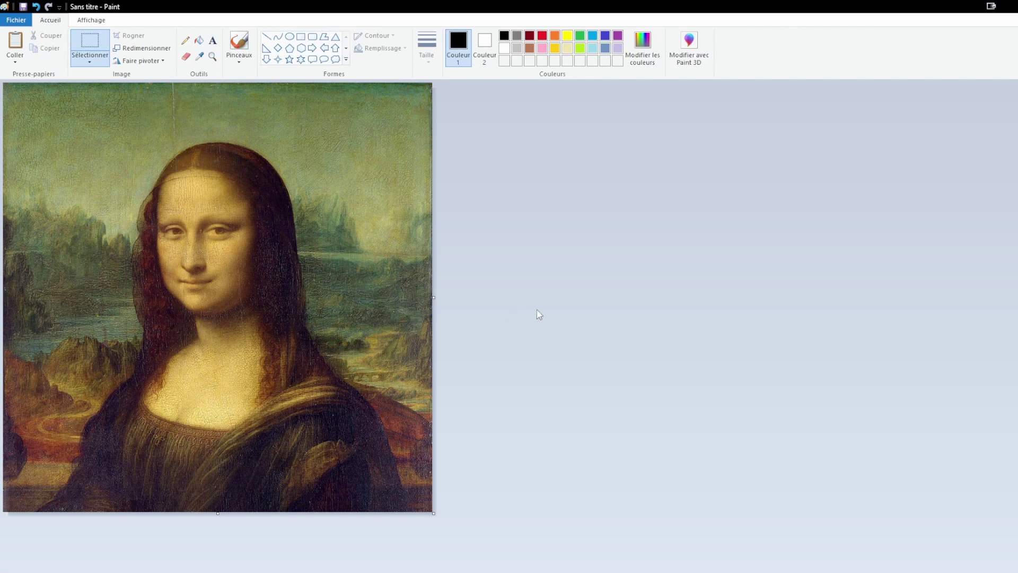
{"action": "left_click", "coordinate": [16, 21]}
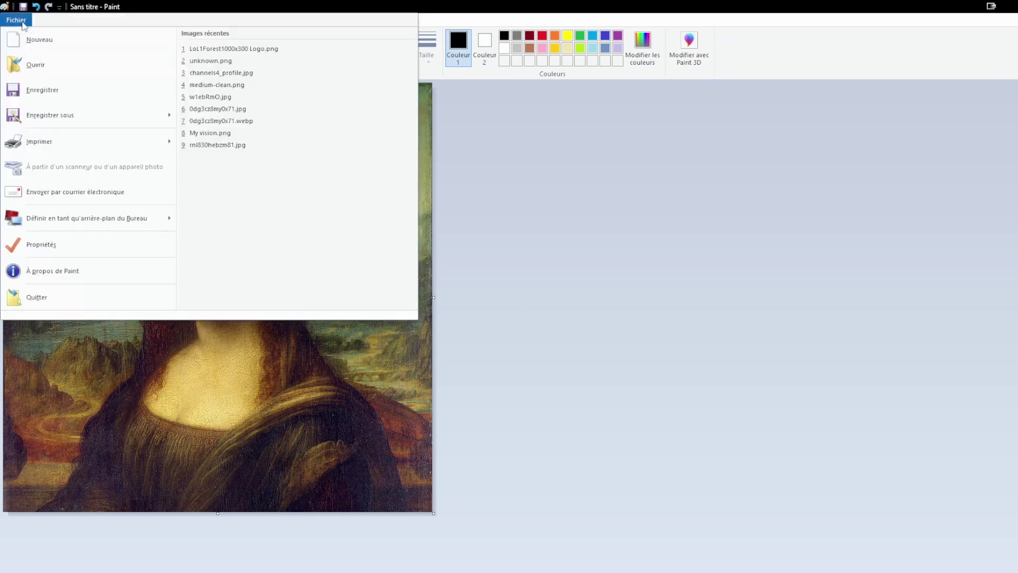
{"action": "mouse_move", "coordinate": [122, 115]}
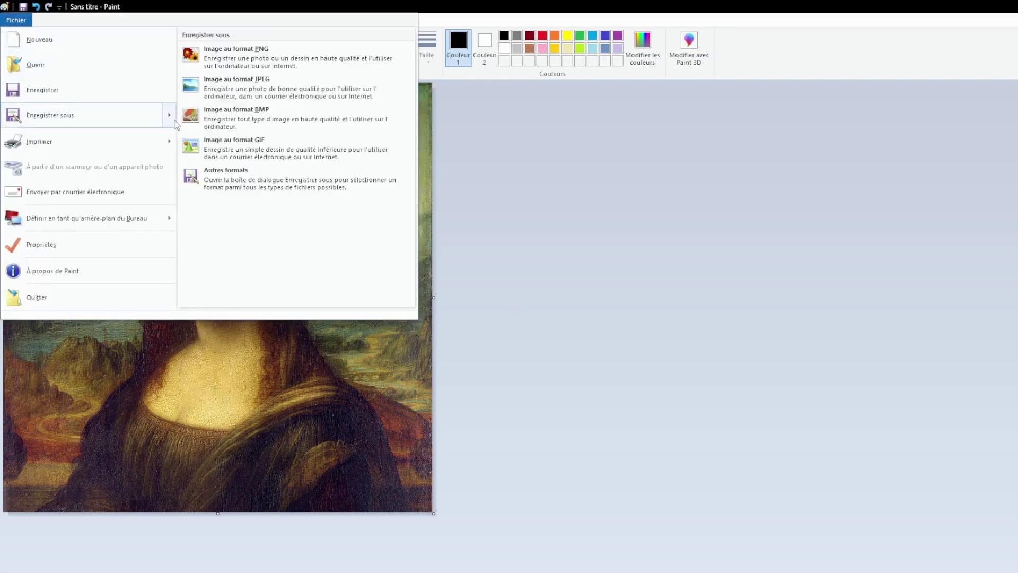
{"action": "left_click", "coordinate": [288, 64]}
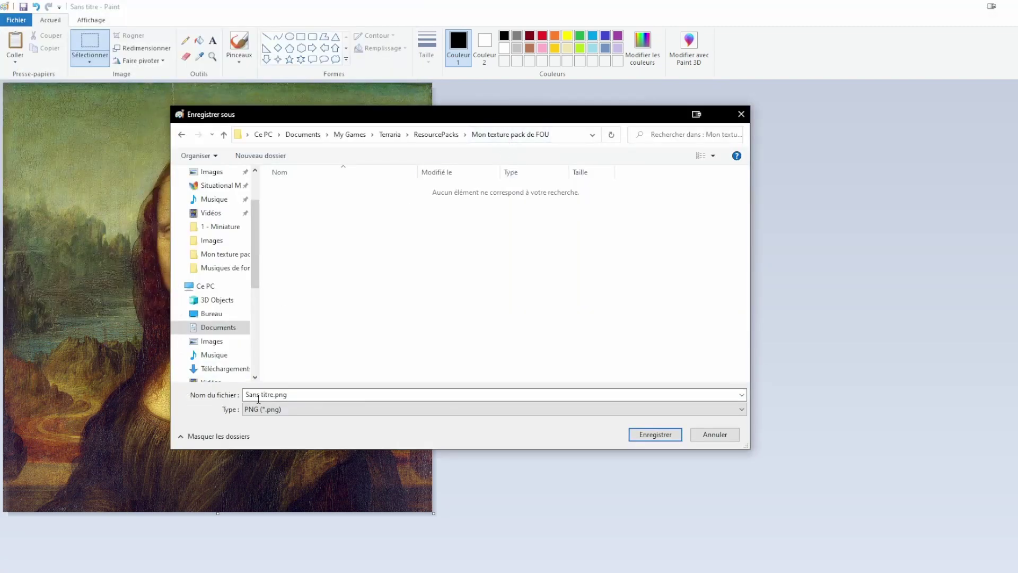
{"action": "type", "text": "icon.png"}
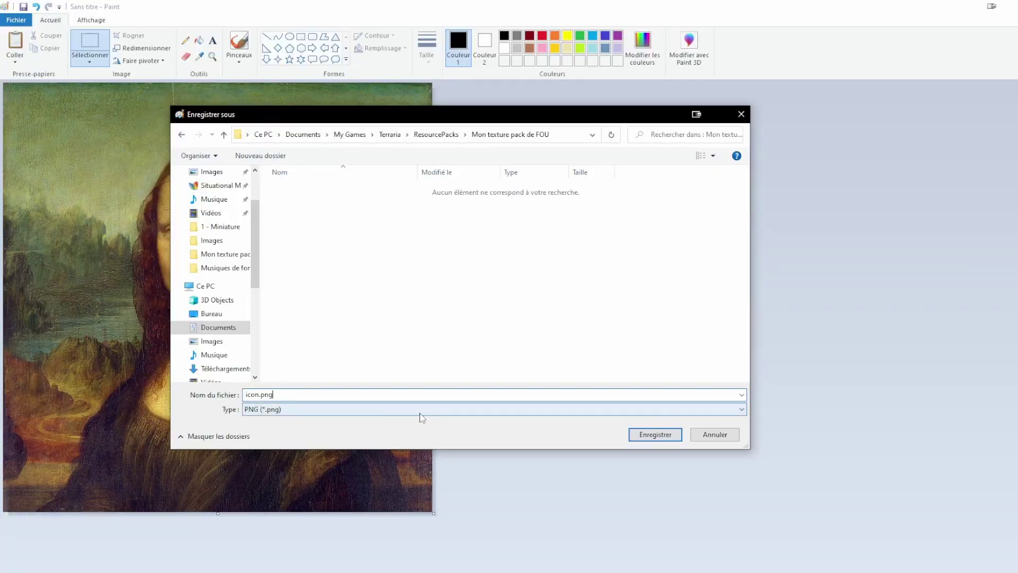
{"action": "left_click", "coordinate": [659, 435]}
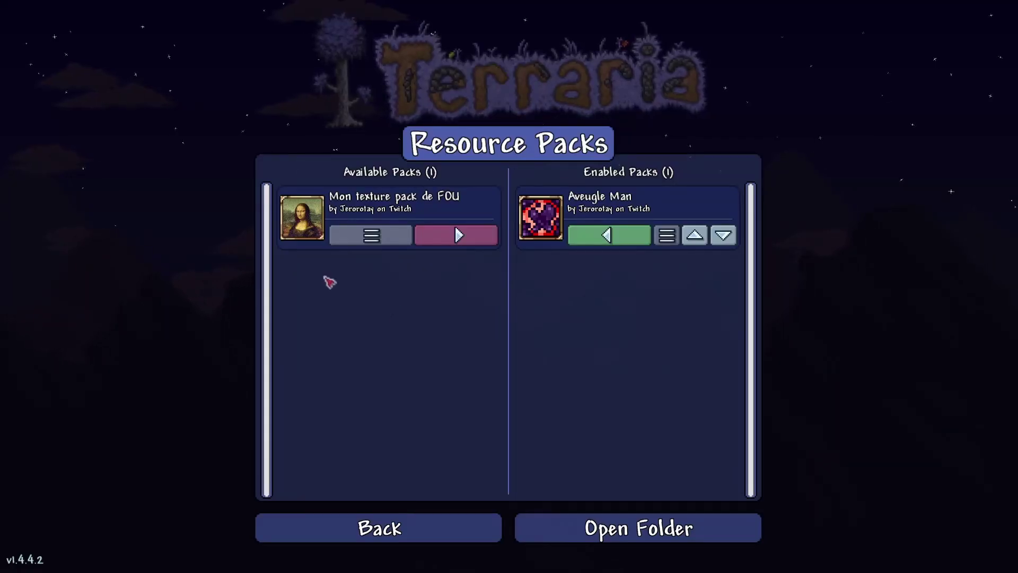
Return to Terraria's Resource Packs screen and review the details of the pack with its new icon.
{"action": "left_click", "coordinate": [371, 236]}
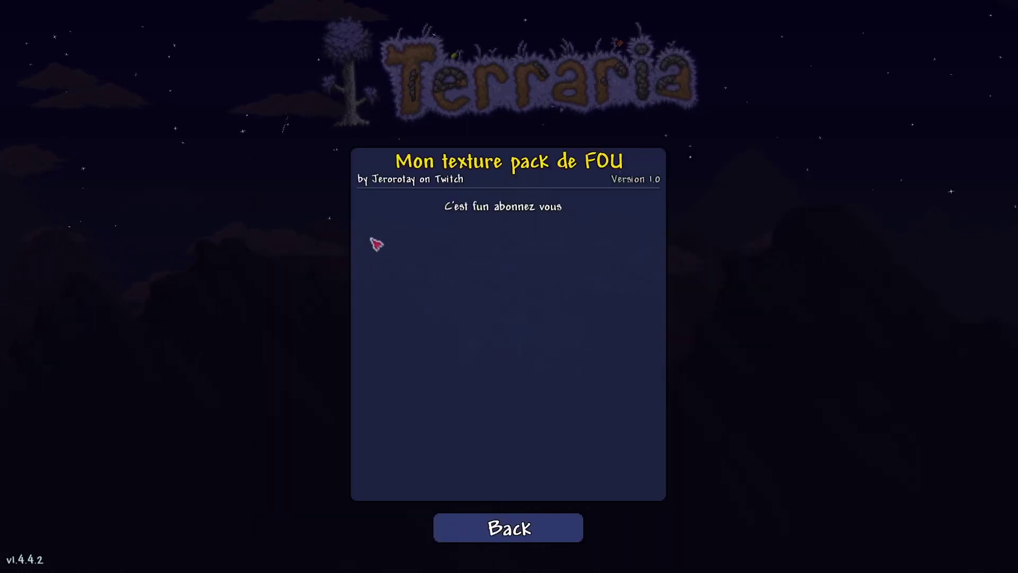
{"action": "left_click", "coordinate": [493, 526]}
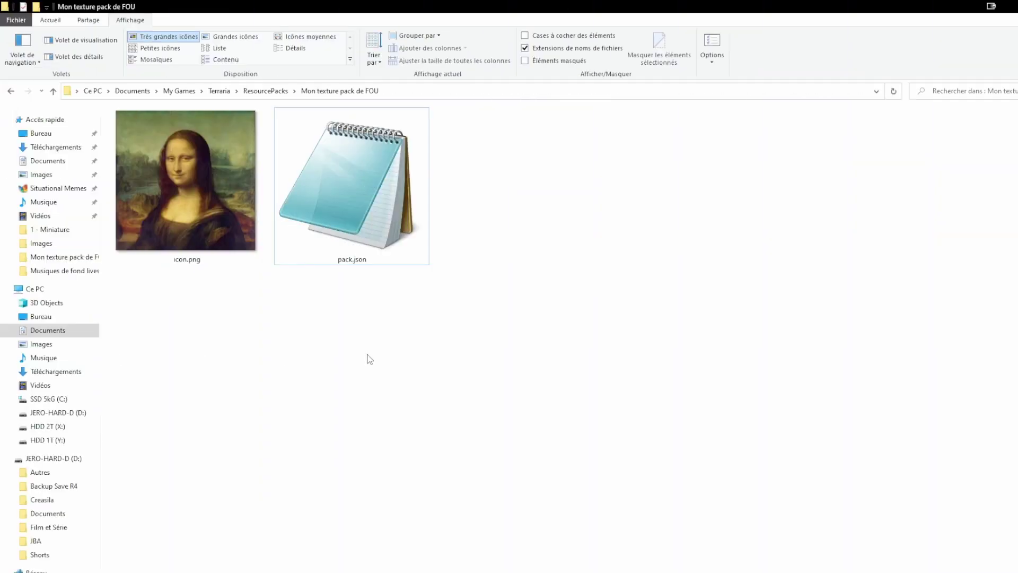
Create a folder named Content inside the "Mon texture pack de FOU" folder and open it.
{"action": "right_click", "coordinate": [309, 350]}
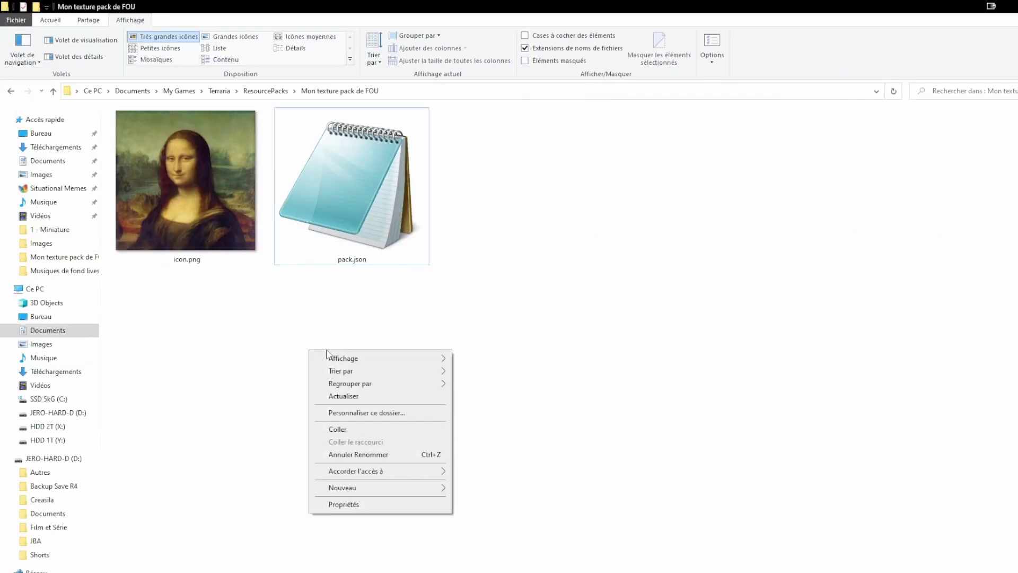
{"action": "mouse_move", "coordinate": [379, 484]}
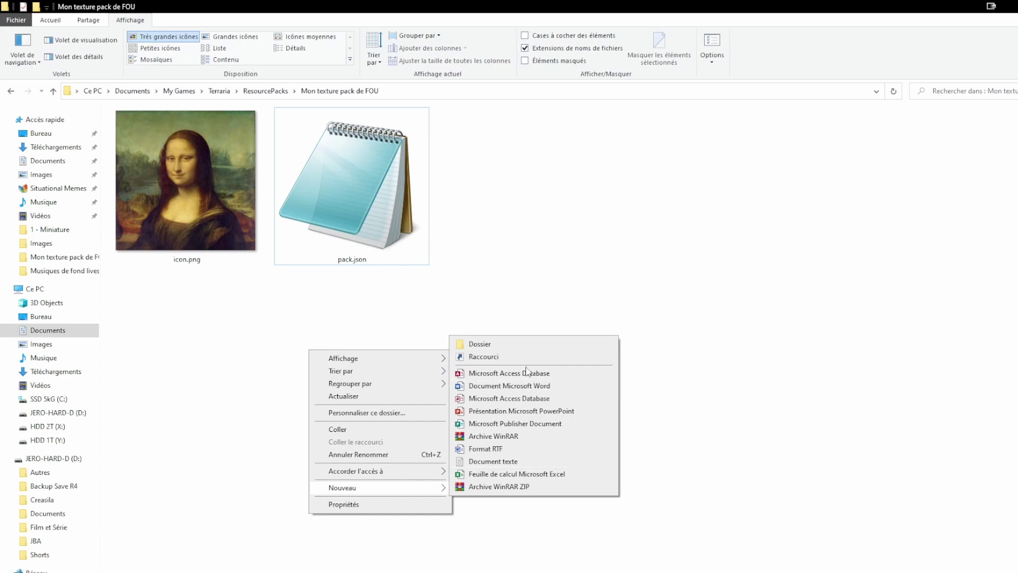
{"action": "left_click", "coordinate": [526, 347]}
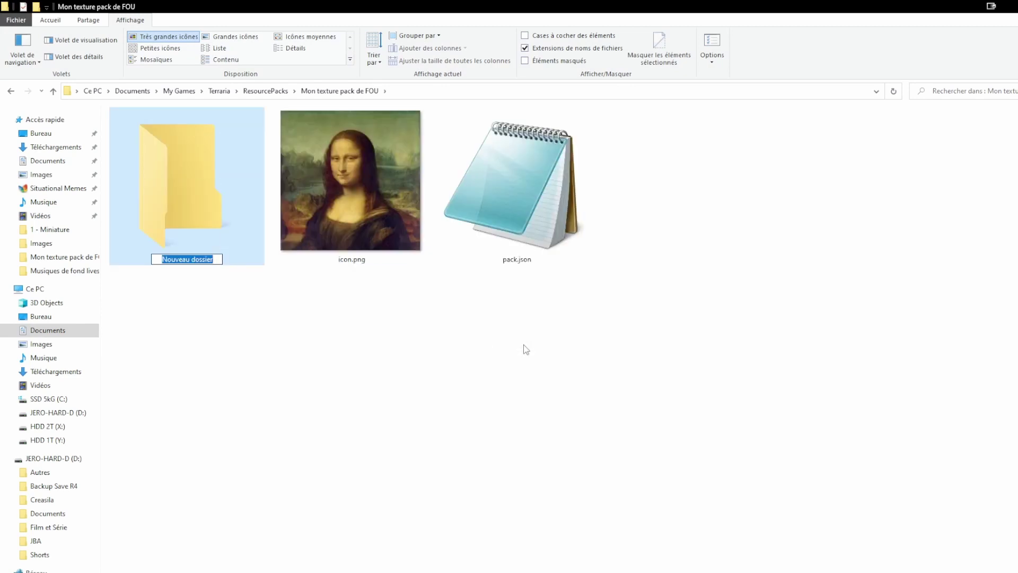
{"action": "type", "text": "Content"}
{"action": "key", "text": "Return"}
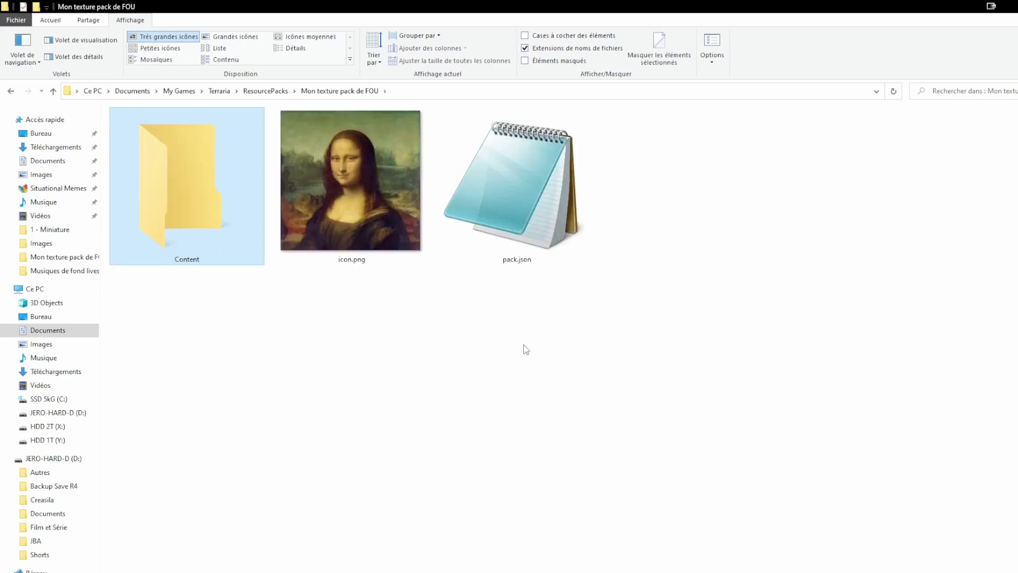
{"action": "key", "text": "Return"}
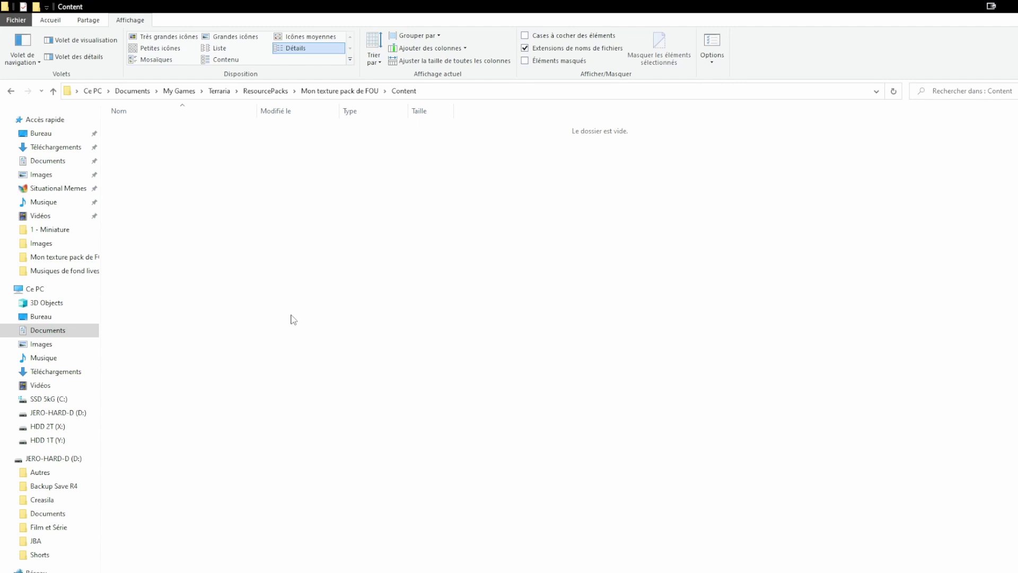
Create a folder named Images inside Content and open it.
{"action": "right_click", "coordinate": [271, 268]}
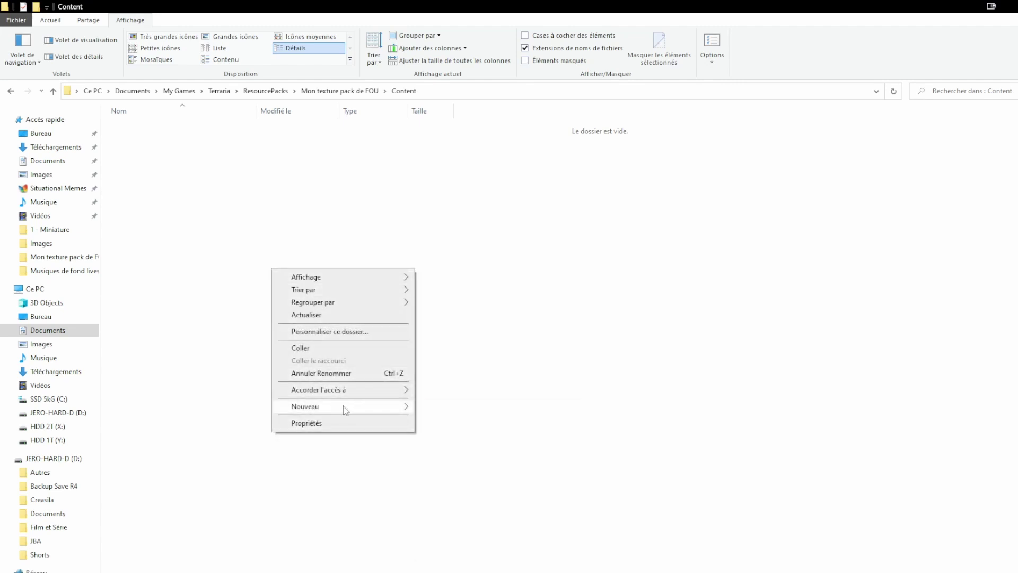
{"action": "mouse_move", "coordinate": [345, 406]}
{"action": "left_click", "coordinate": [448, 409]}
{"action": "type", "text": "Images"}
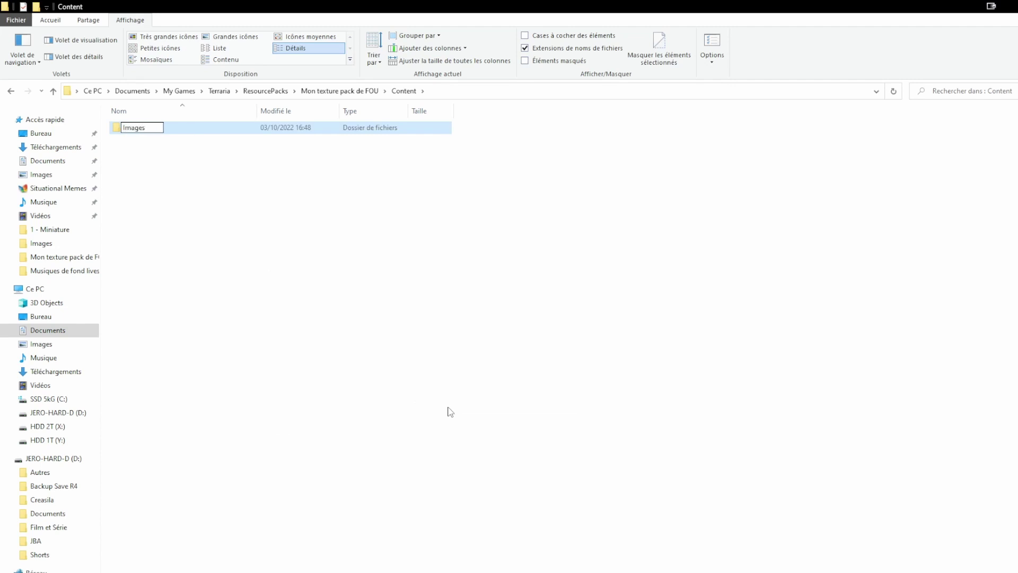
{"action": "key", "text": "Return"}
{"action": "key", "text": "Return"}
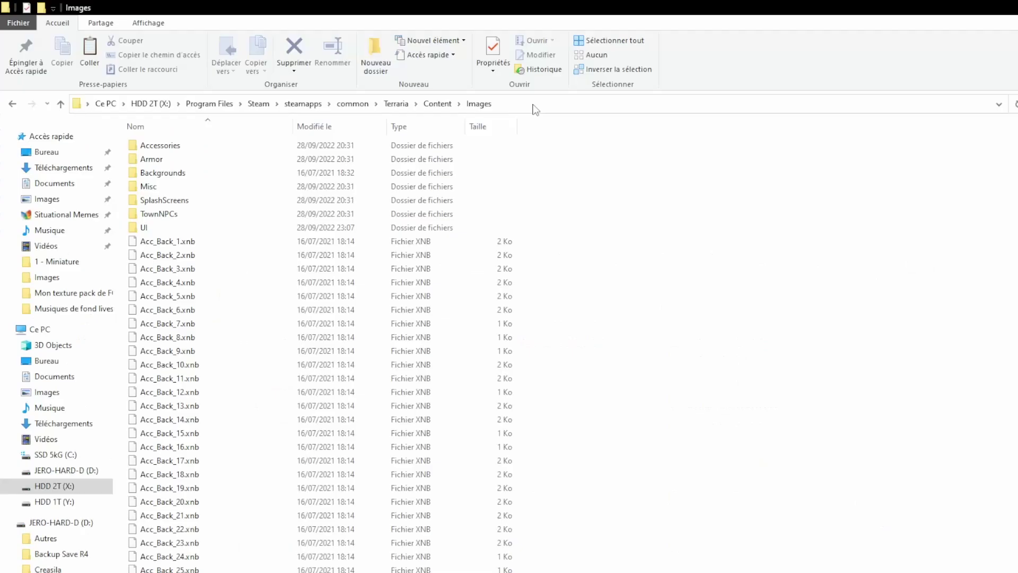
Copy Tiles_1.xnb from the installed game's Terraria\Content\Images folder into the Input folder of XNB To PNG Converter.
{"action": "left_click", "coordinate": [918, 259]}
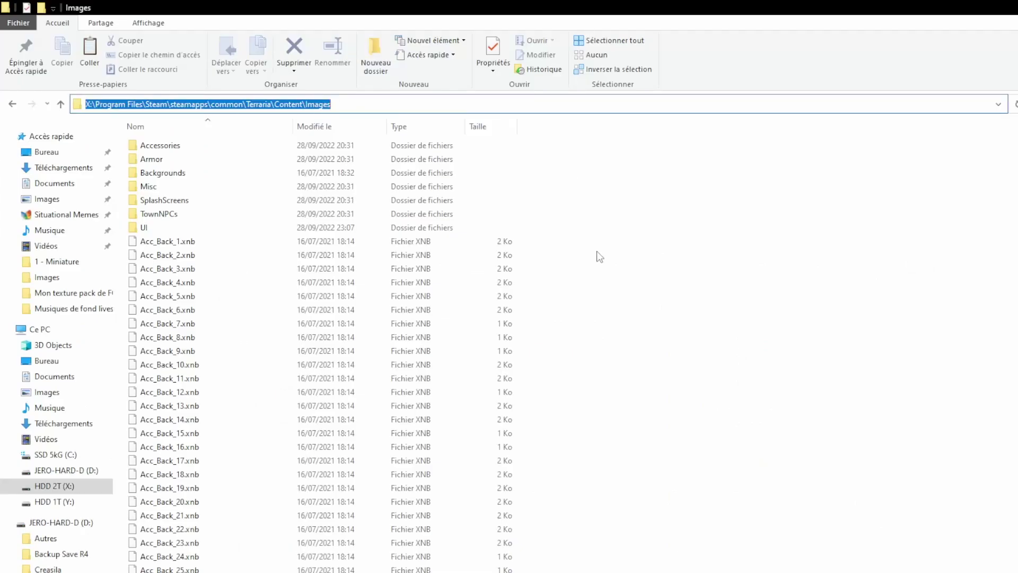
{"action": "left_click", "coordinate": [598, 260]}
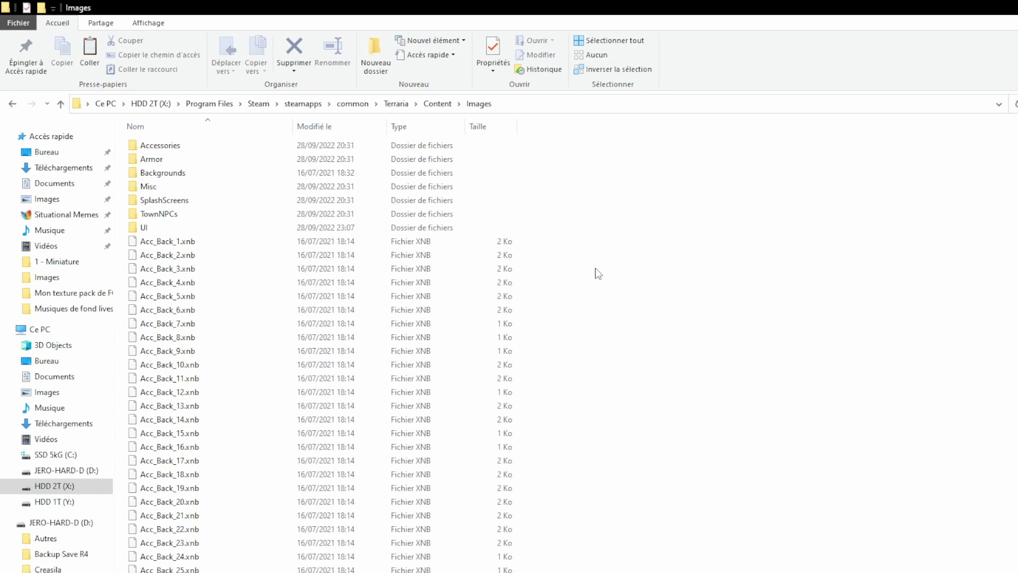
{"action": "scroll", "coordinate": [598, 274], "scroll_direction": "down", "scroll_amount": 20}
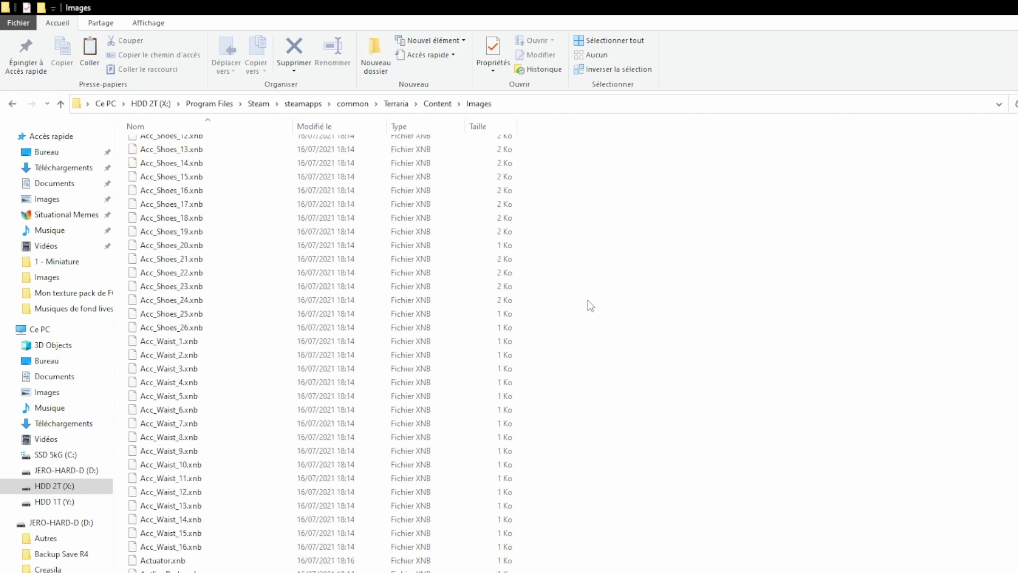
{"action": "scroll", "coordinate": [591, 307], "scroll_direction": "down", "scroll_amount": 8}
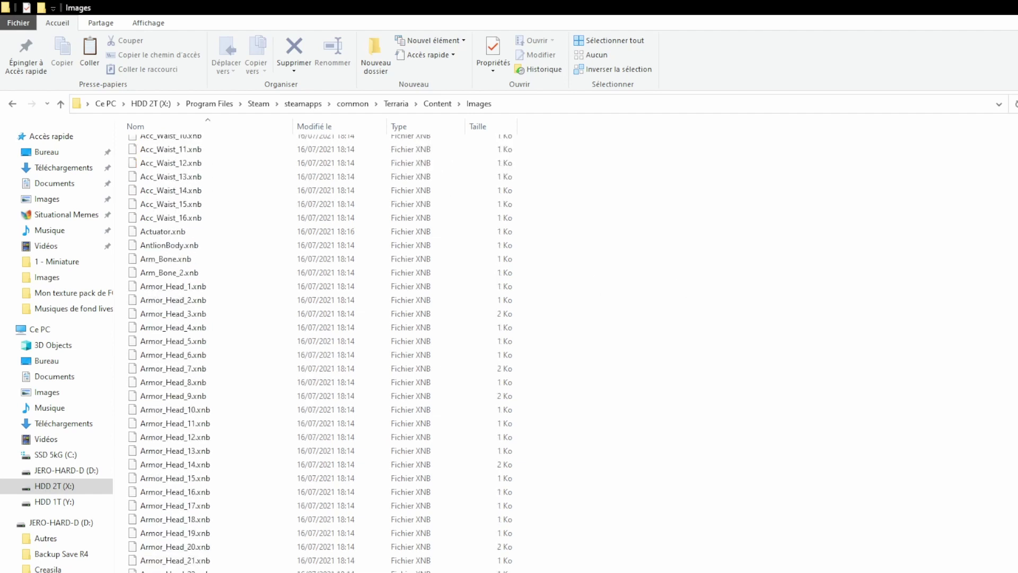
{"action": "type", "text": "tiles_1"}
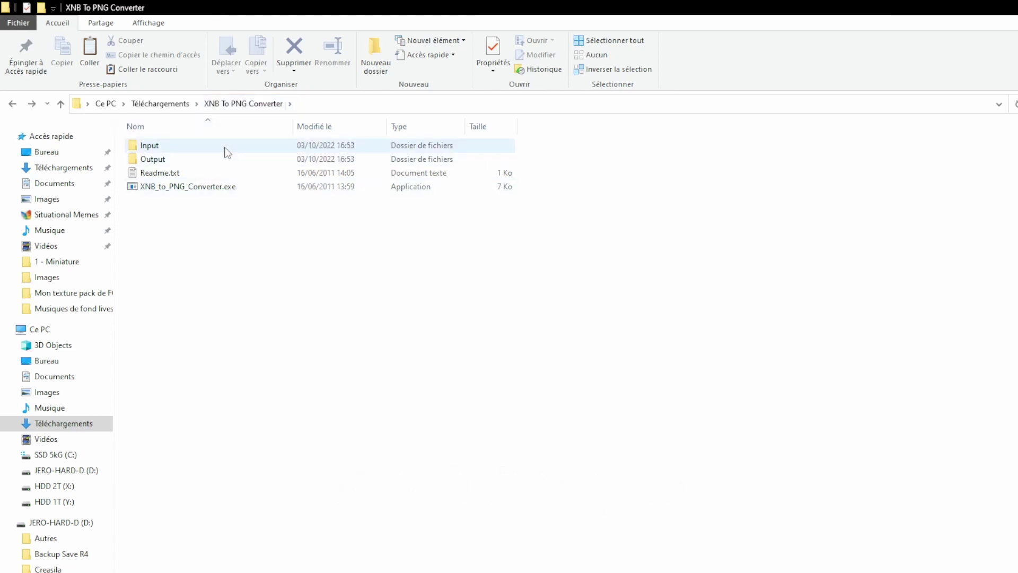
{"action": "double_click", "coordinate": [227, 152]}
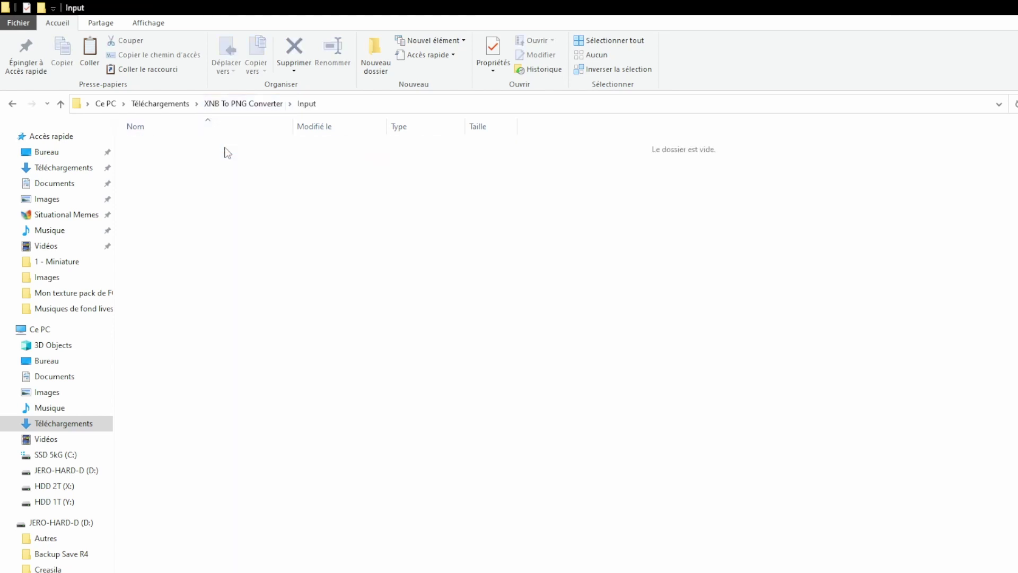
{"action": "key", "text": "ctrl+v"}
{"action": "left_click", "coordinate": [223, 194]}
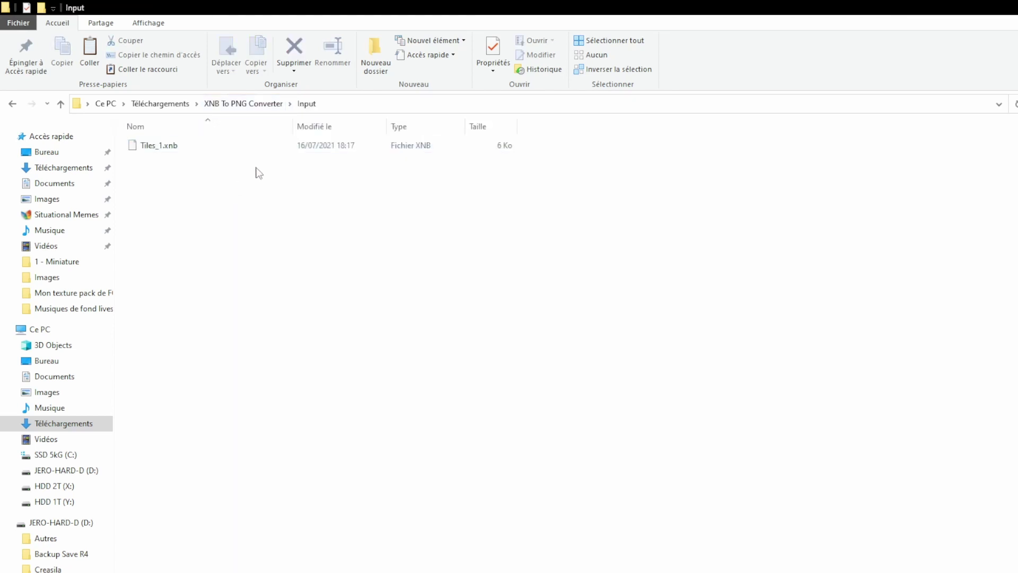
Run XNB_to_PNG_Converter.exe to convert the tile texture, close it, and open Tiles_1.png from the Output folder.
{"action": "key", "text": "alt+Left"}
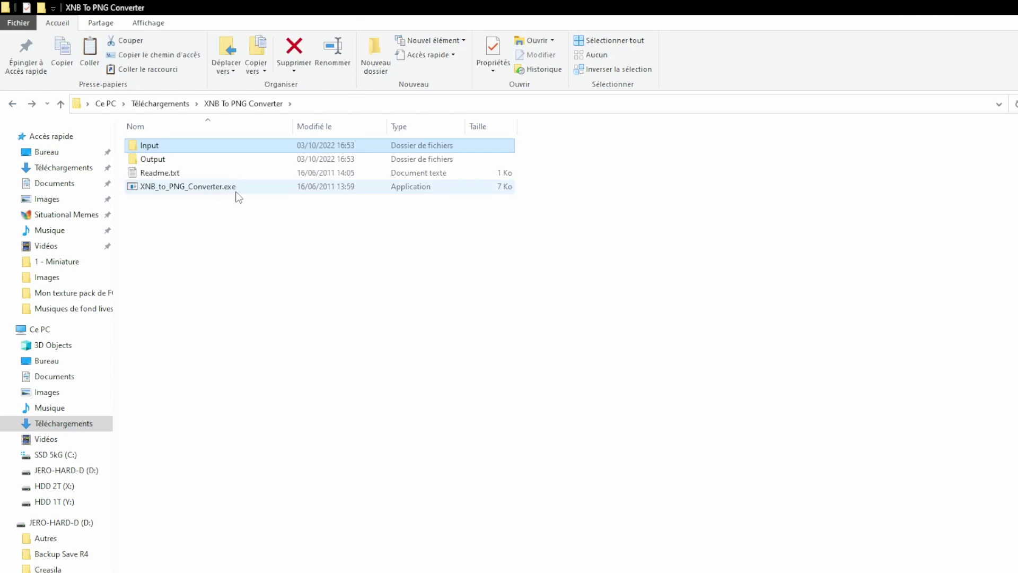
{"action": "double_click", "coordinate": [236, 189]}
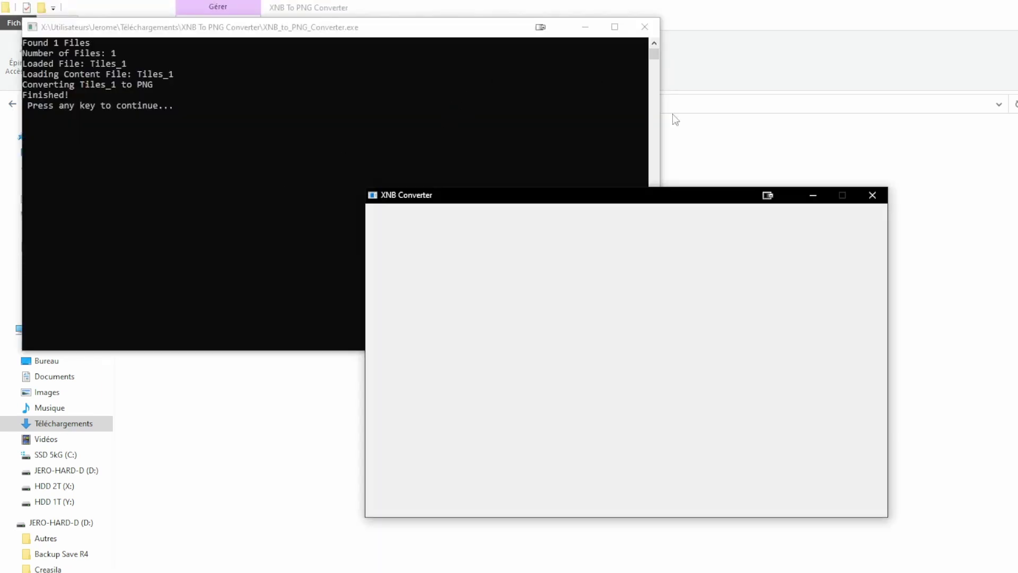
{"action": "left_click", "coordinate": [651, 31]}
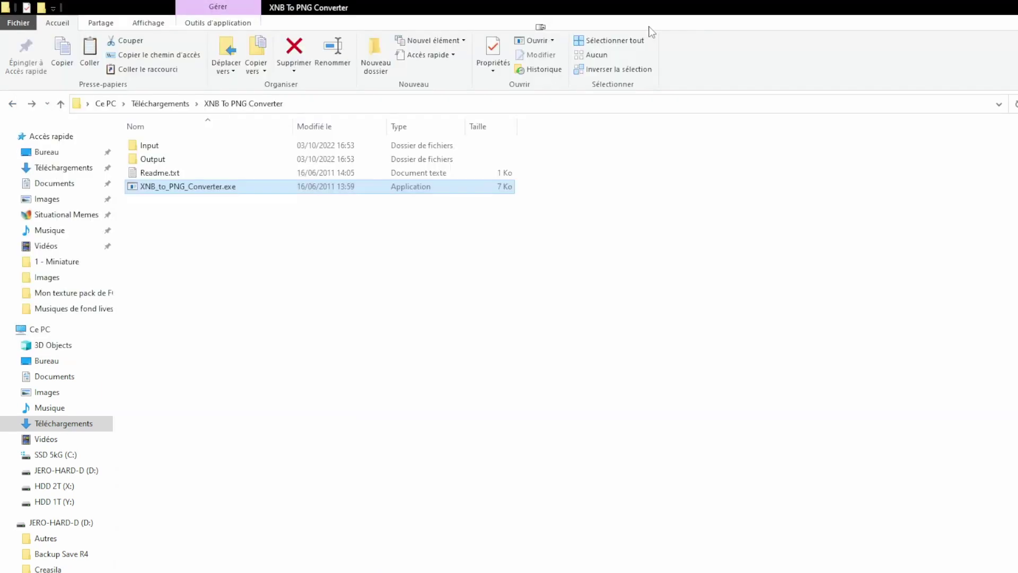
{"action": "double_click", "coordinate": [191, 162]}
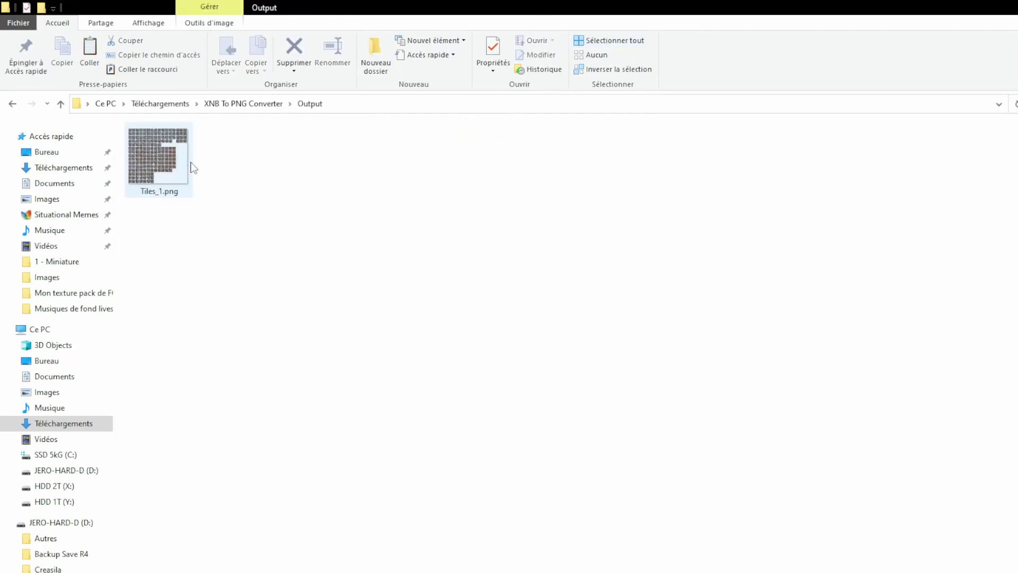
{"action": "double_click", "coordinate": [182, 169]}
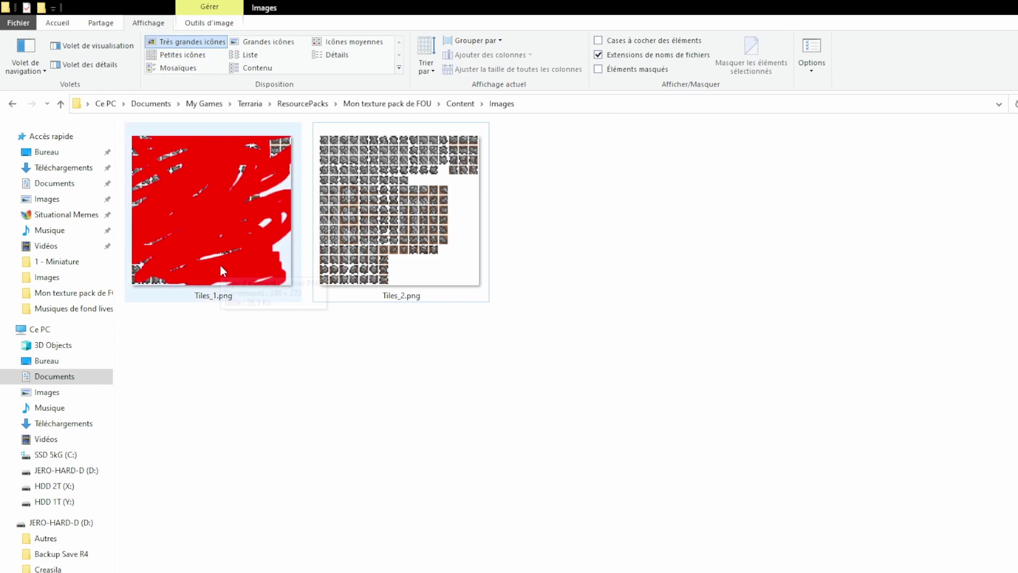
{"action": "left_click", "coordinate": [429, 276]}
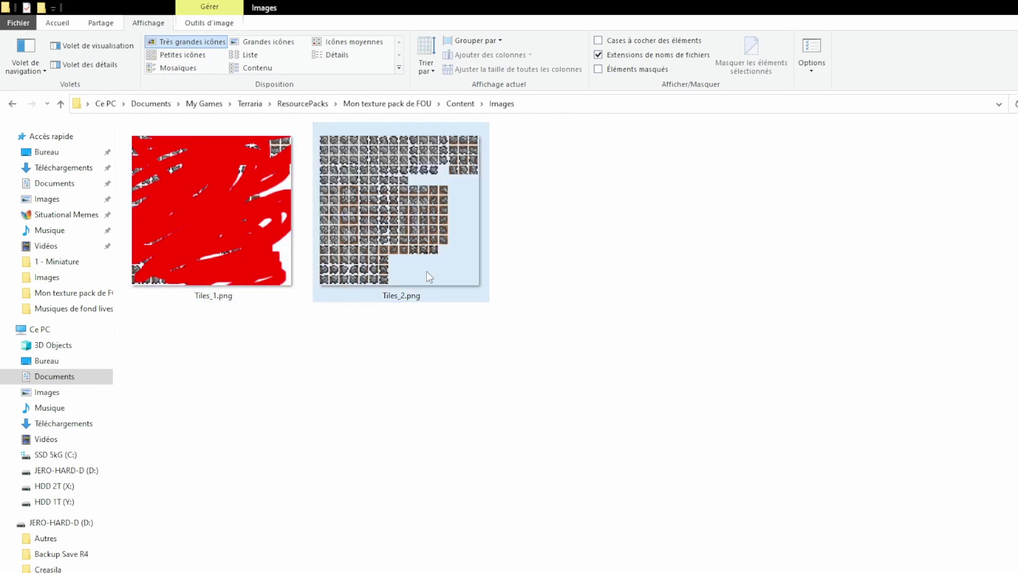
Switch to Terraria, enable the Mon texture pack de FOU resource pack and check the retextured stone tiles in a world.
{"action": "key", "text": "alt+Tab"}
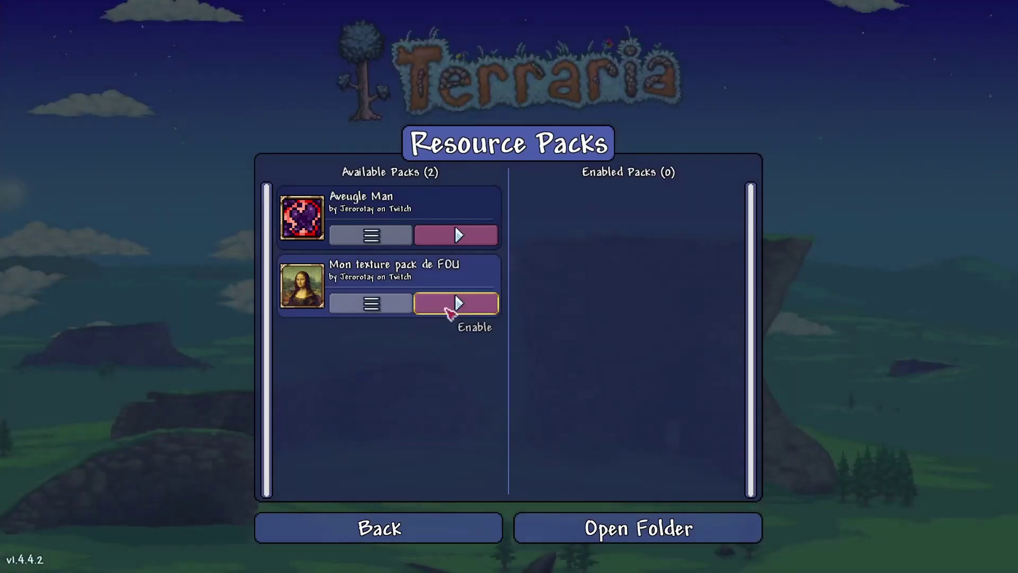
{"action": "left_click", "coordinate": [454, 304]}
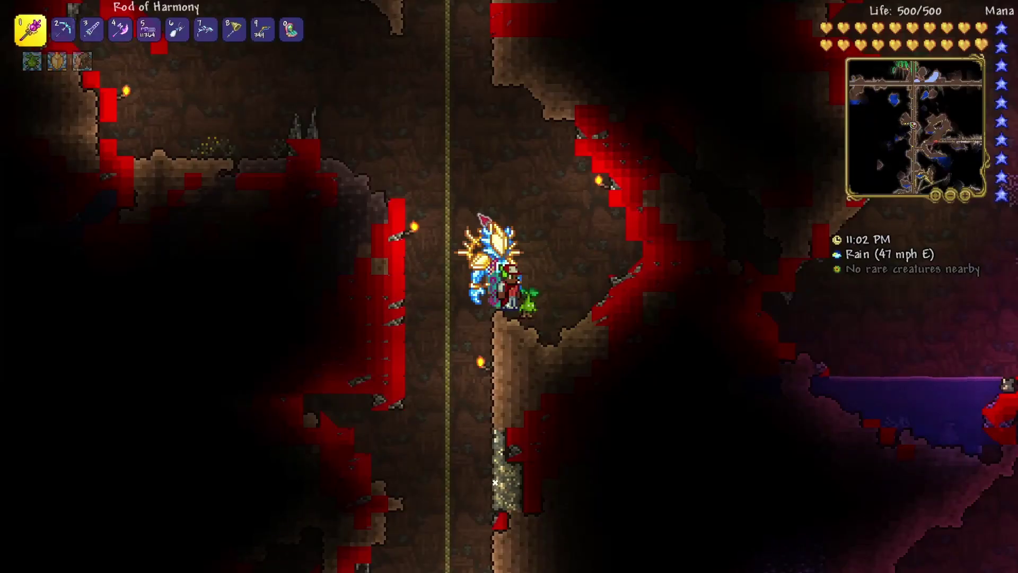
{"action": "key", "text": "s"}
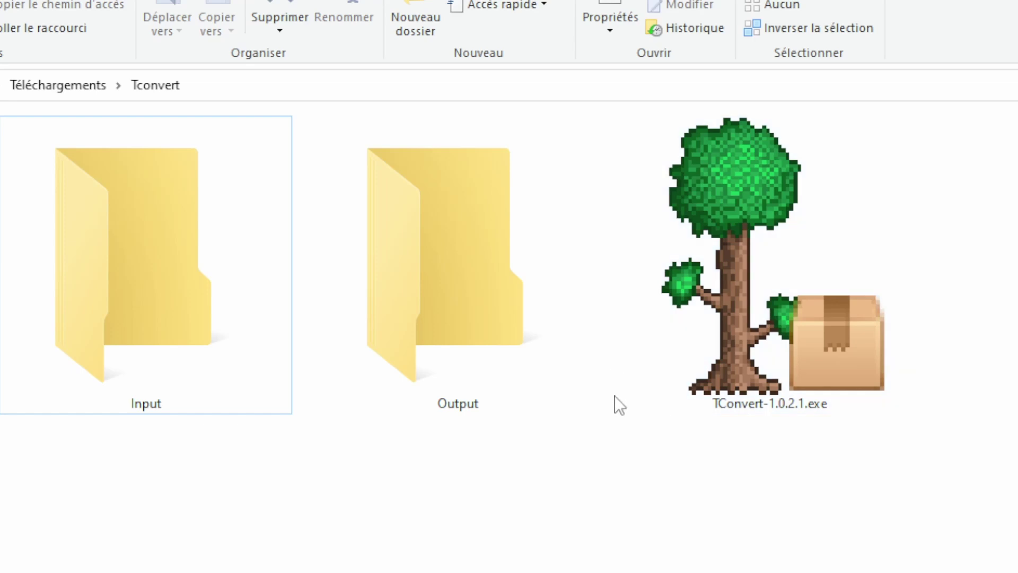
{"action": "key", "text": "space"}
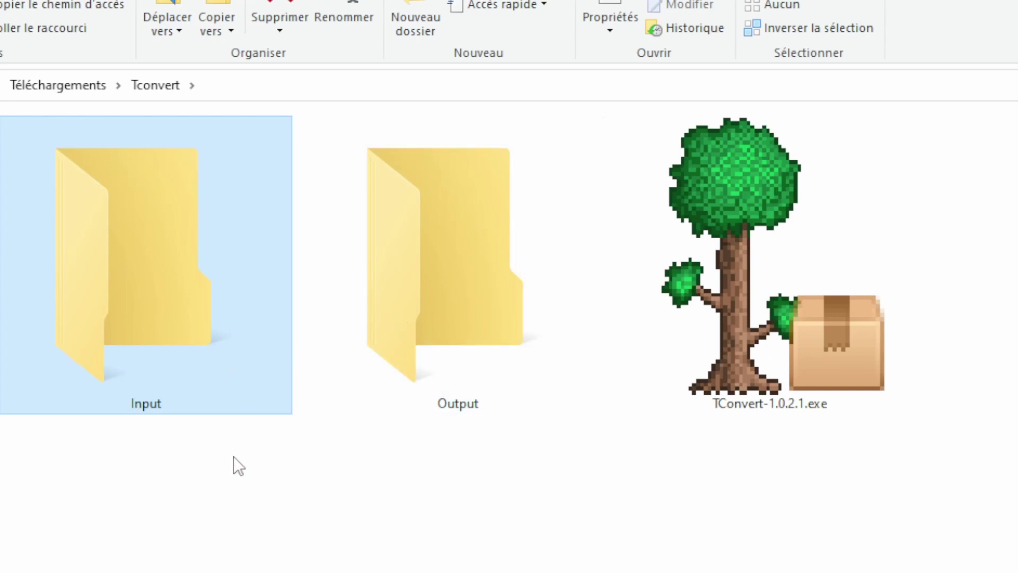
Paste Sample 3.wav into the Input folder inside Tconvert and open the sound file.
{"action": "double_click", "coordinate": [186, 351]}
{"action": "key", "text": "ctrl+v"}
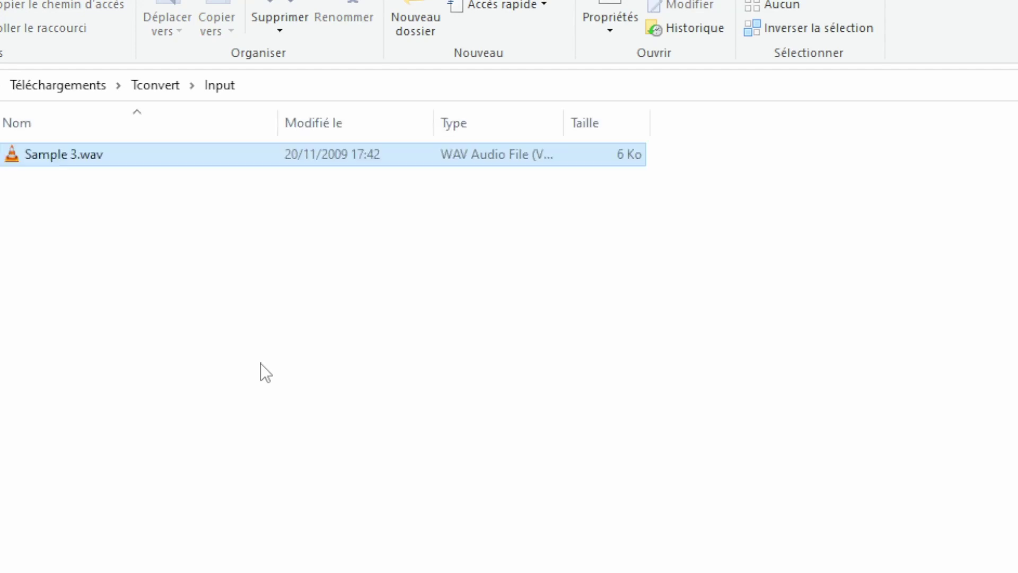
{"action": "double_click", "coordinate": [123, 162]}
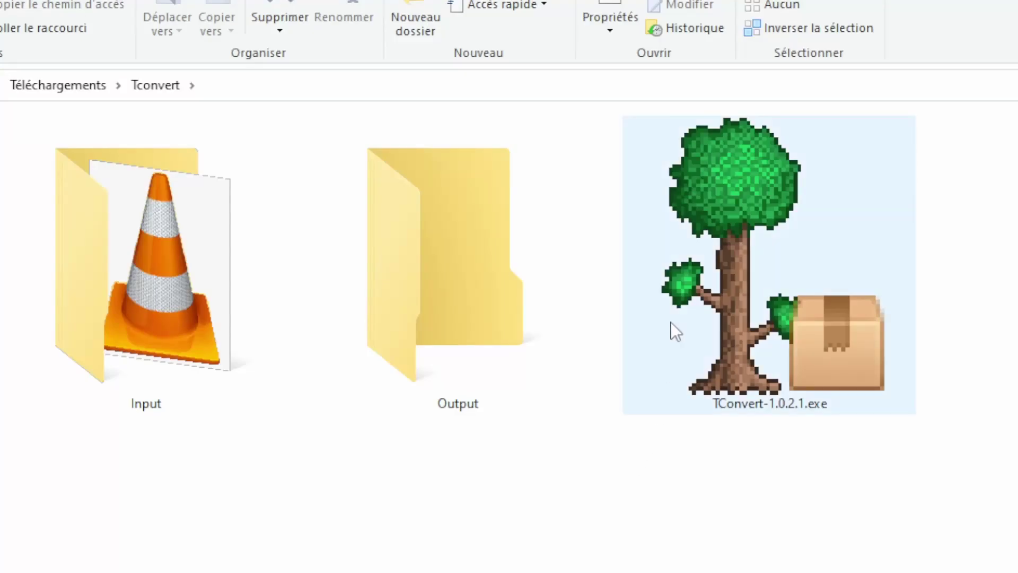
Convert the Input folder's sound to XNB with TConvert-1.0.2.1.exe in Folder mode, close it, and select Sample 3.xnb in the Output folder.
{"action": "double_click", "coordinate": [673, 324]}
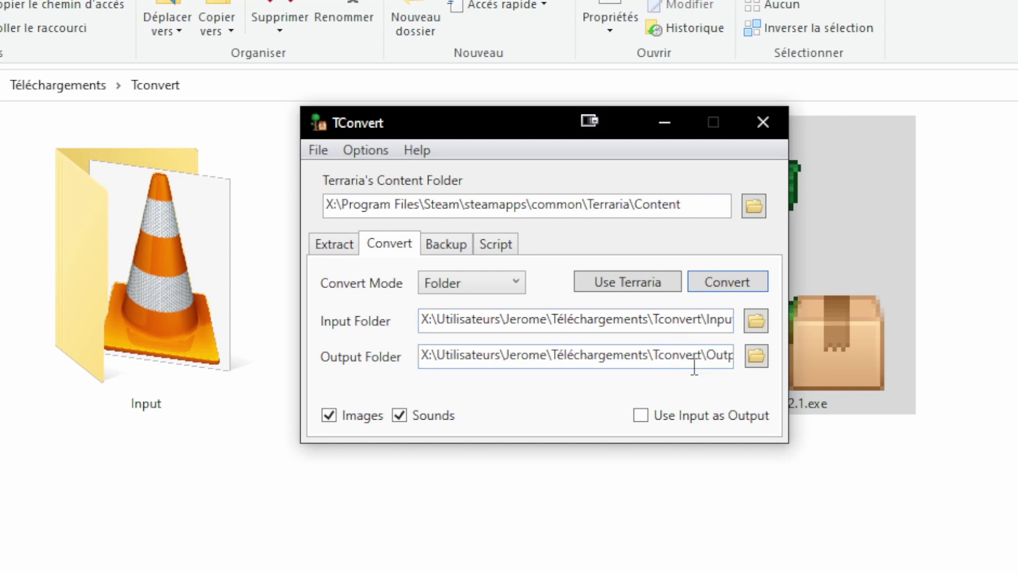
{"action": "left_click", "coordinate": [709, 283]}
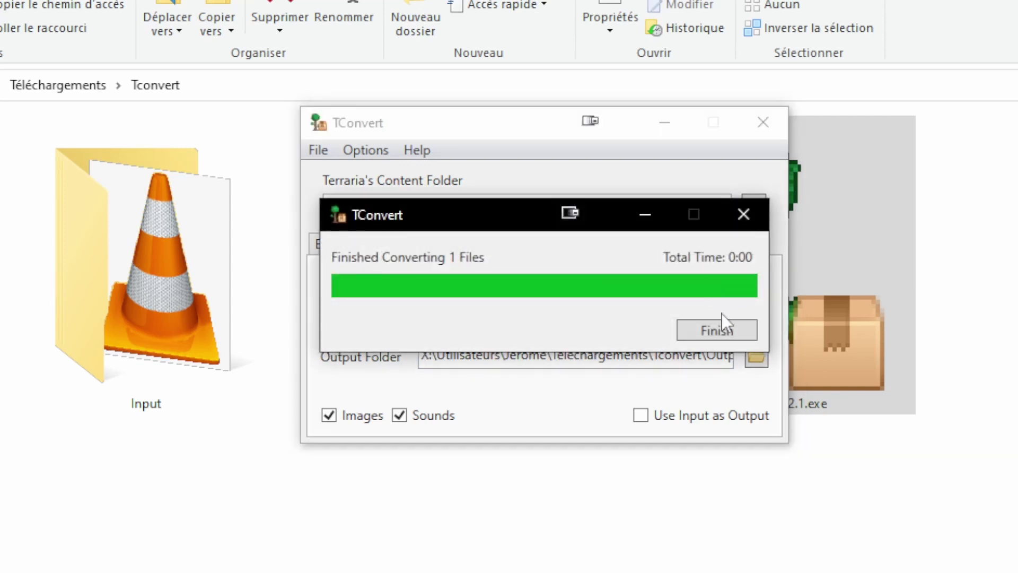
{"action": "left_click", "coordinate": [717, 331]}
{"action": "left_click", "coordinate": [763, 124]}
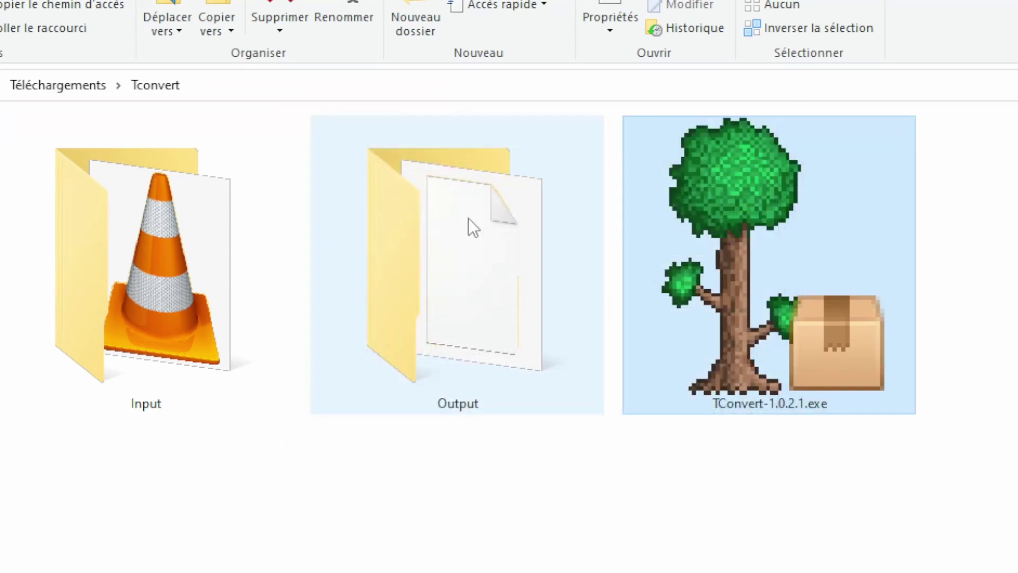
{"action": "double_click", "coordinate": [469, 218]}
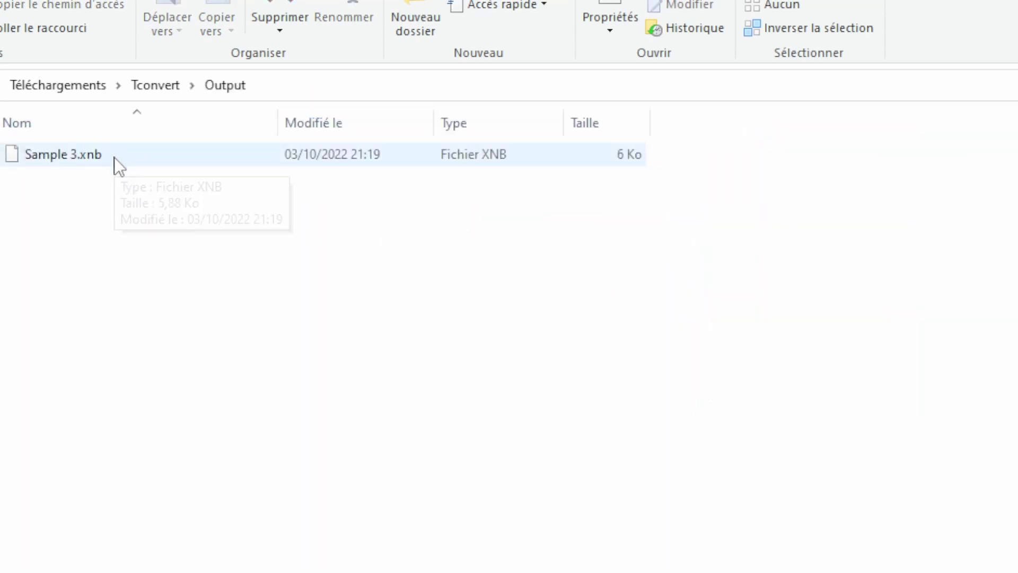
{"action": "left_click", "coordinate": [99, 154]}
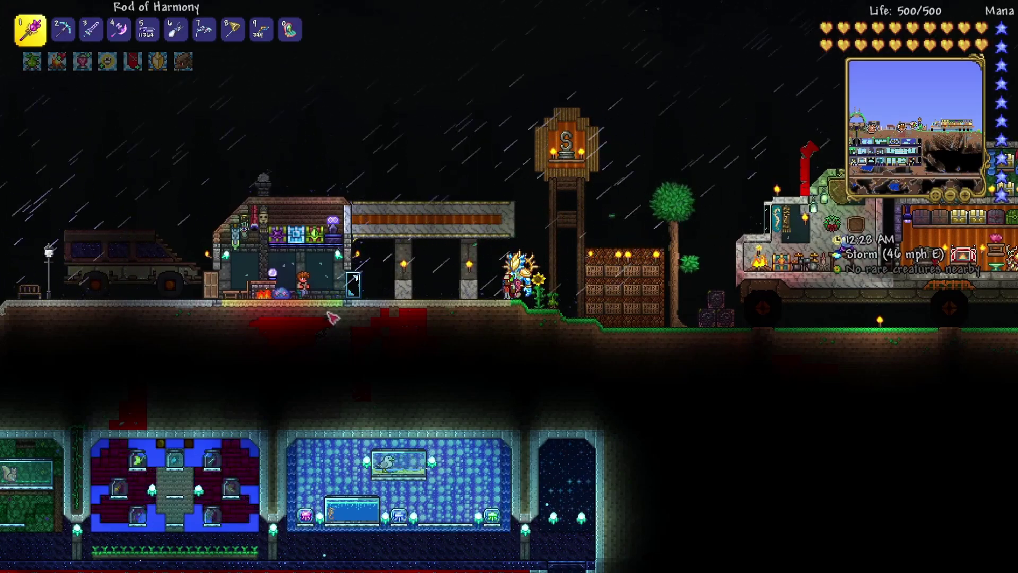
{"action": "key", "text": "a"}
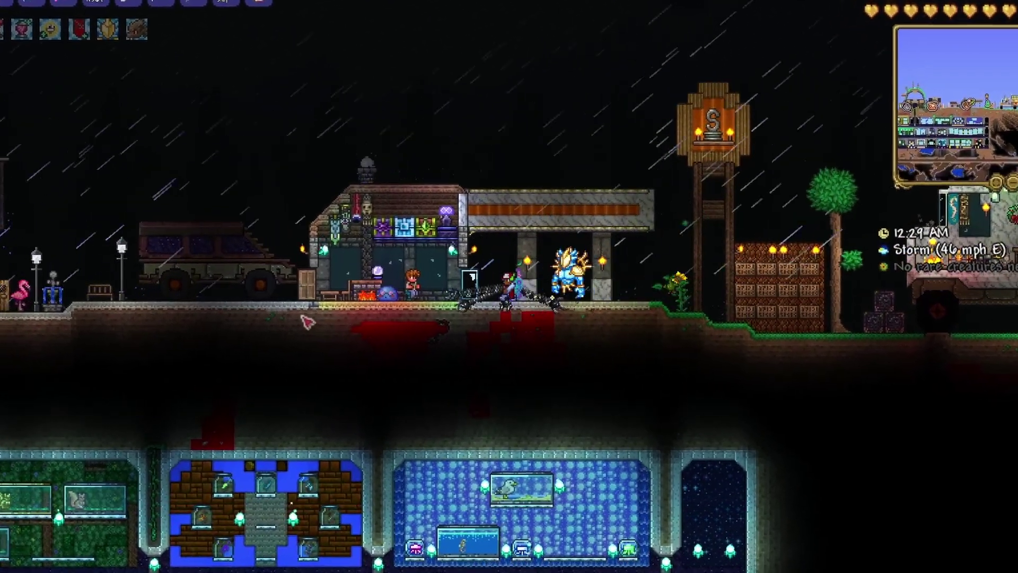
{"action": "key", "text": "a"}
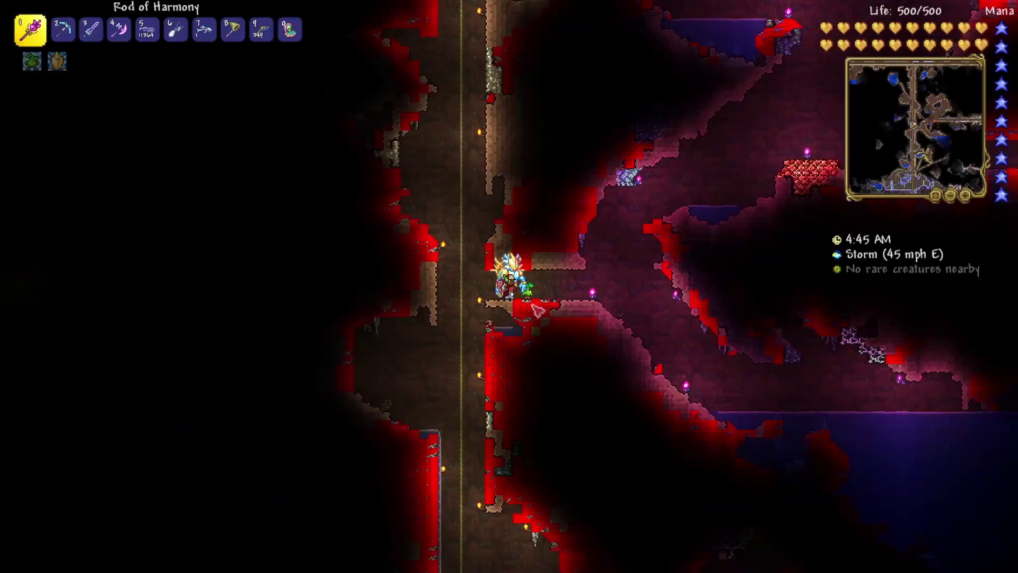
{"action": "key", "text": "d"}
{"action": "key", "text": "a"}
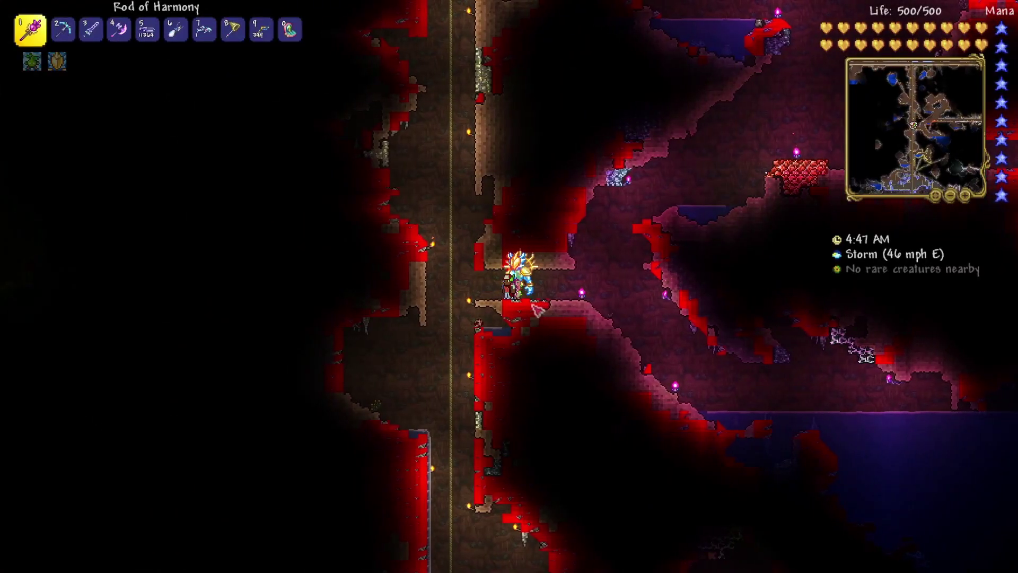
{"action": "key", "text": "a"}
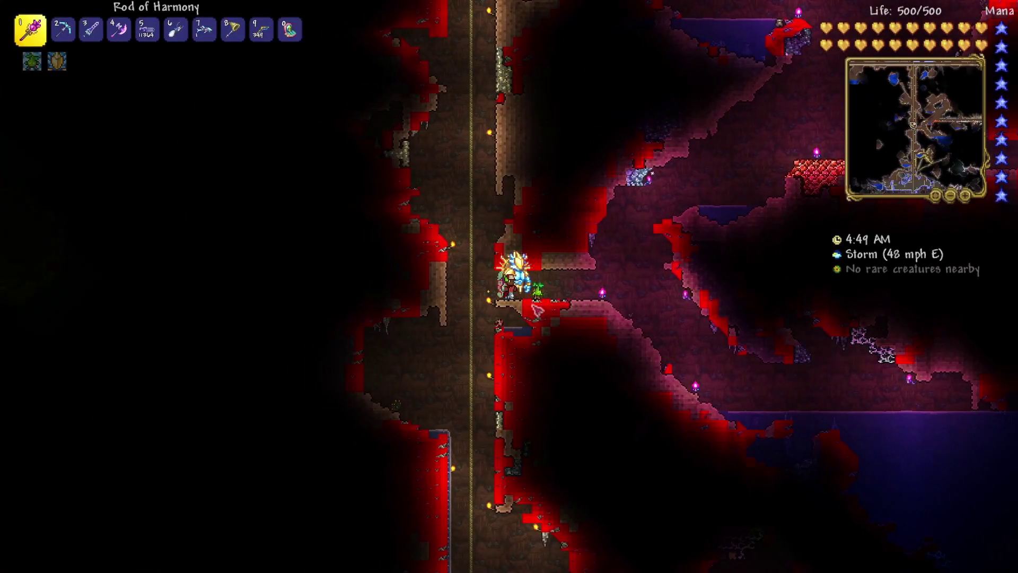
{"action": "key", "text": "d"}
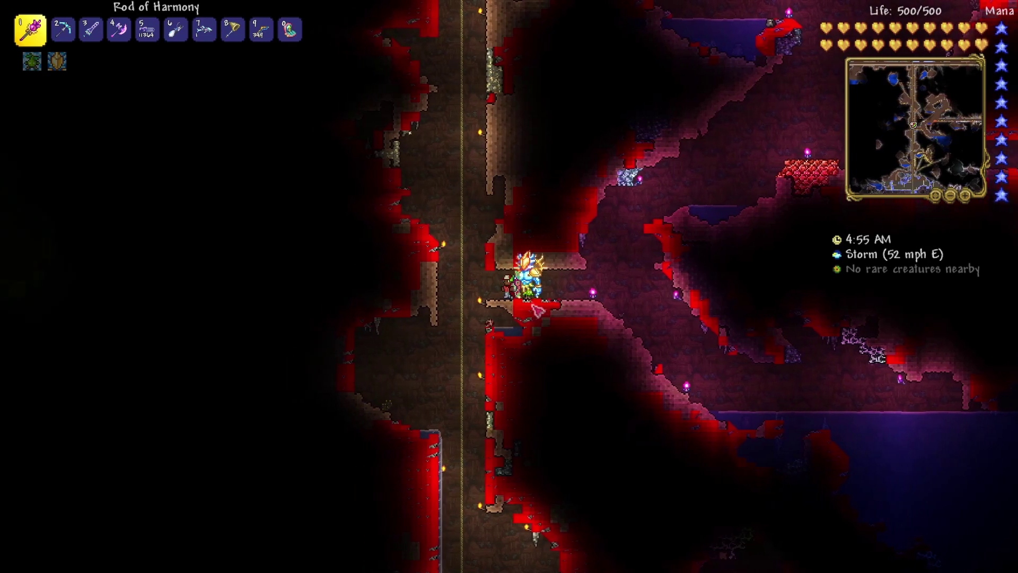
{"action": "key", "text": "d"}
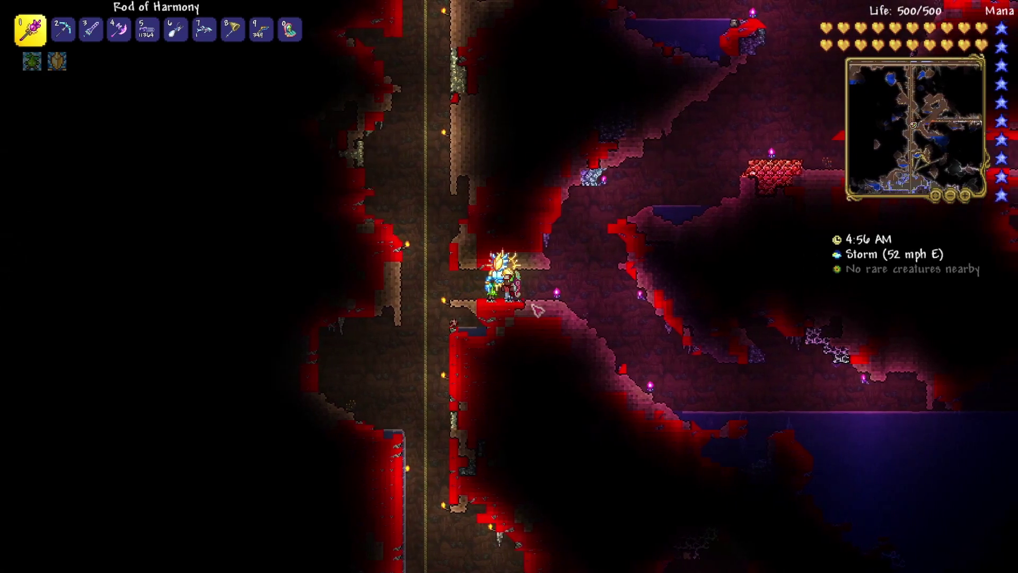
{"action": "key", "text": "a"}
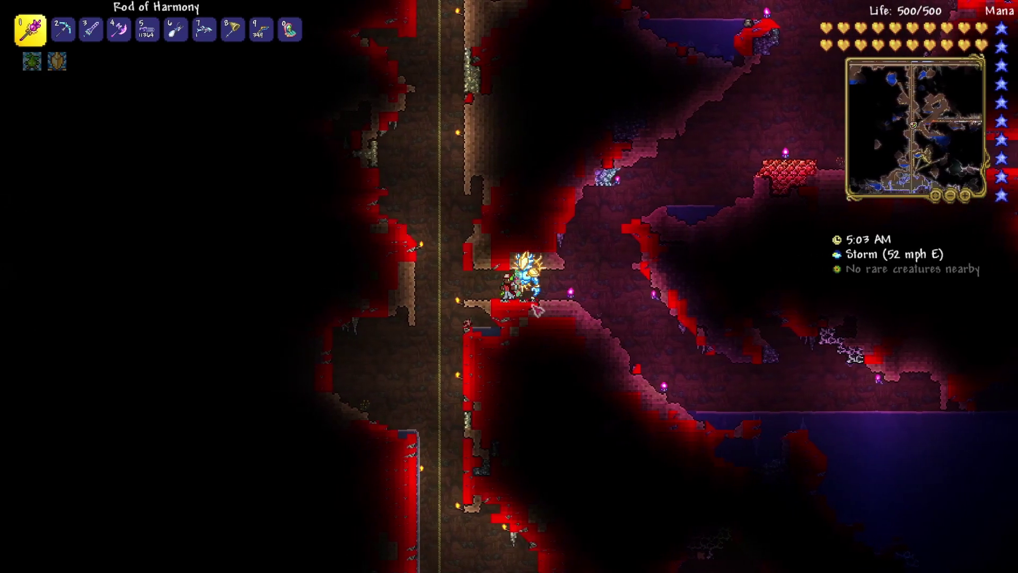
{"action": "key", "text": "d"}
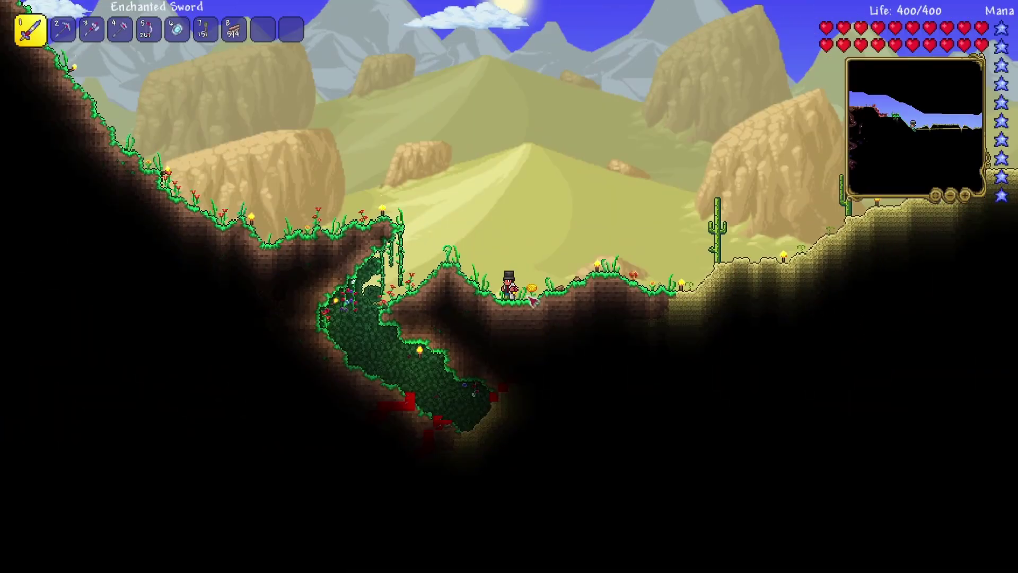
{"action": "key", "text": "a"}
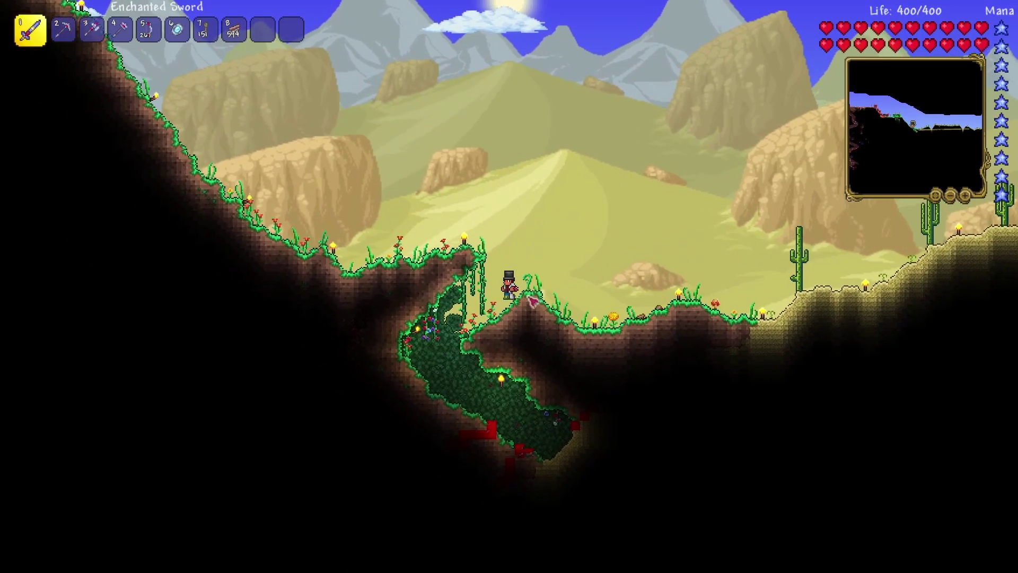
{"action": "key", "text": "a"}
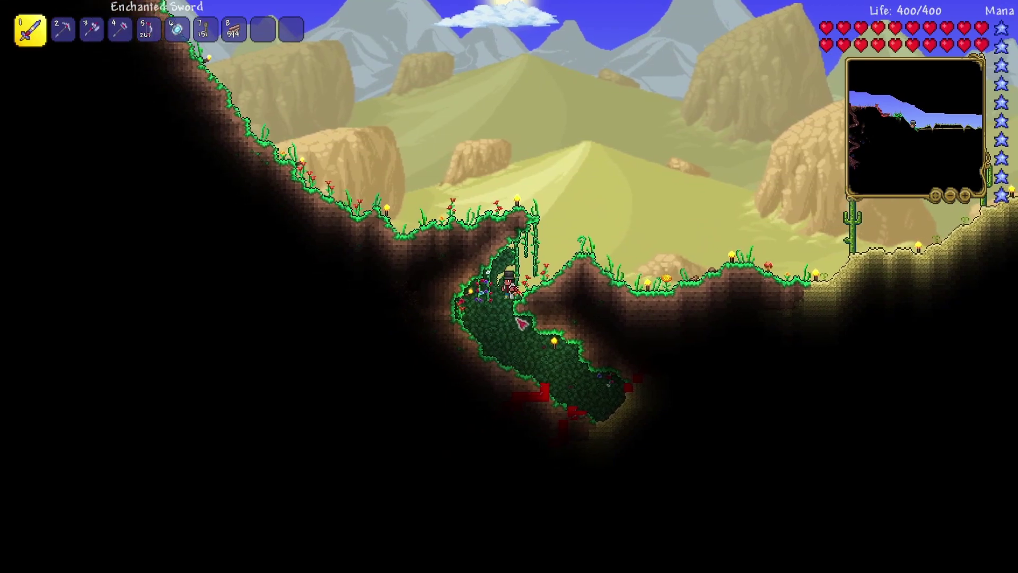
{"action": "key", "text": "a"}
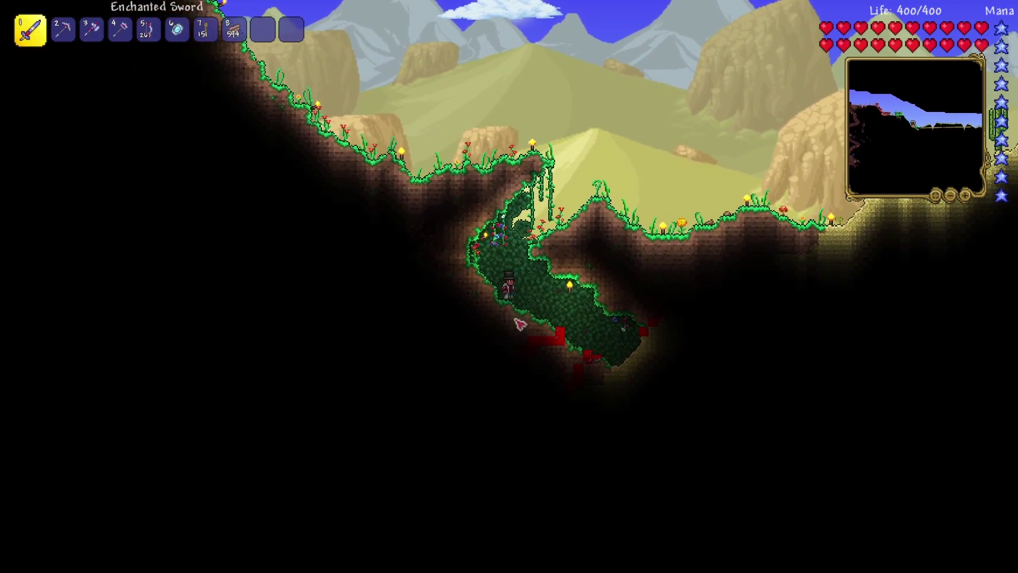
{"action": "key", "text": "d"}
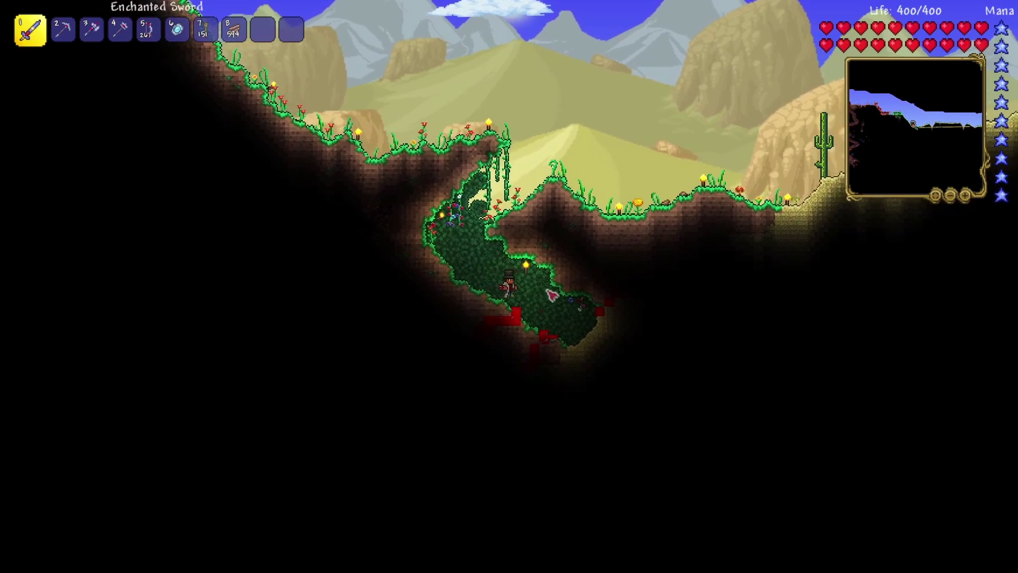
{"action": "key", "text": "d"}
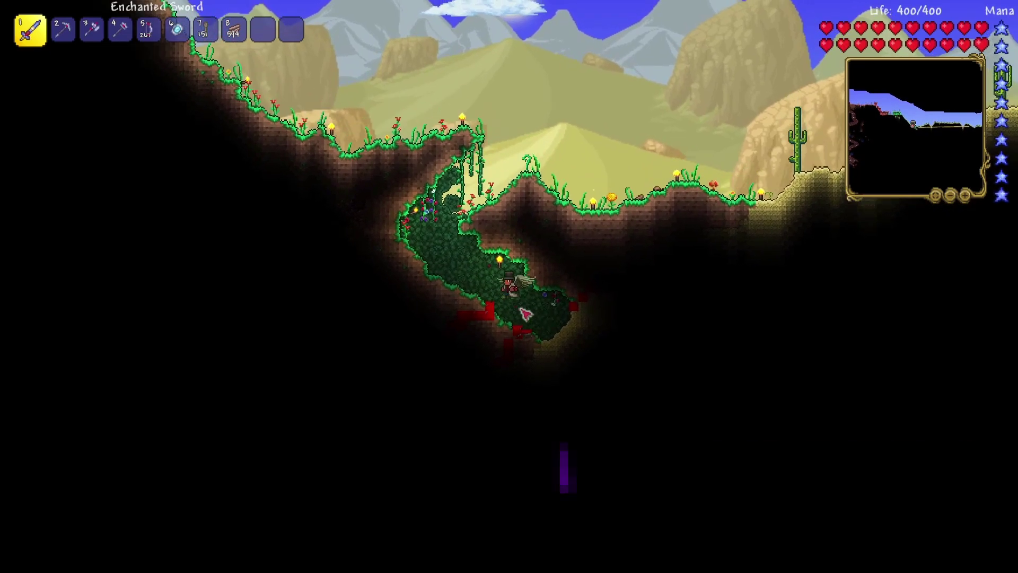
{"action": "key", "text": "a"}
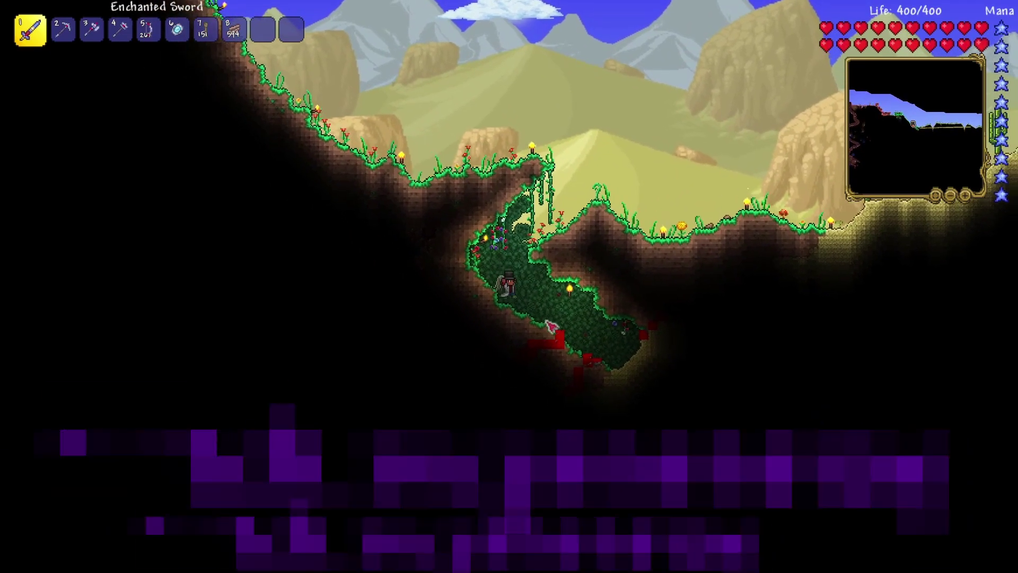
{"action": "key", "text": "d"}
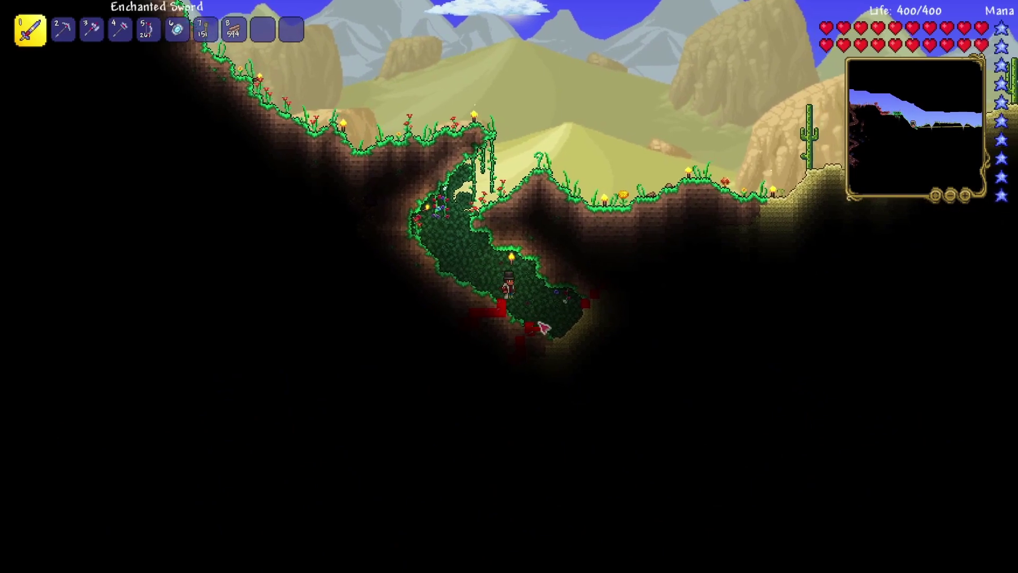
{"action": "key", "text": "a"}
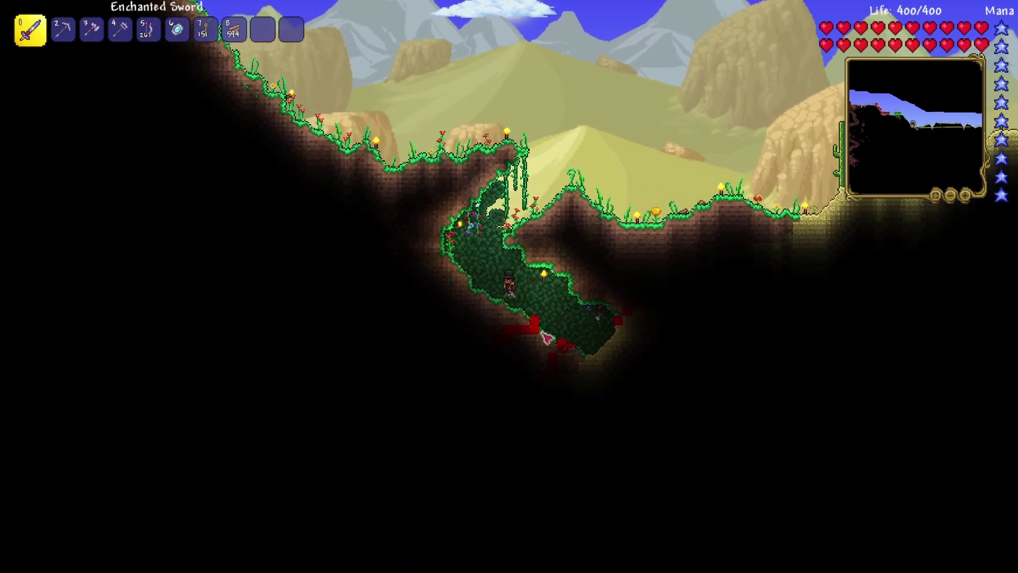